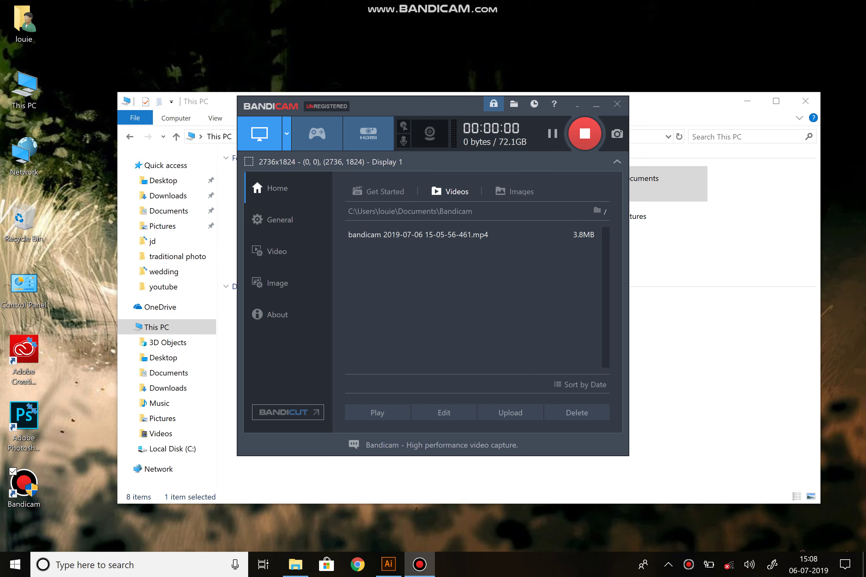
- Start the Bandicam screen recording and bring its window back to the front
click(388, 565)
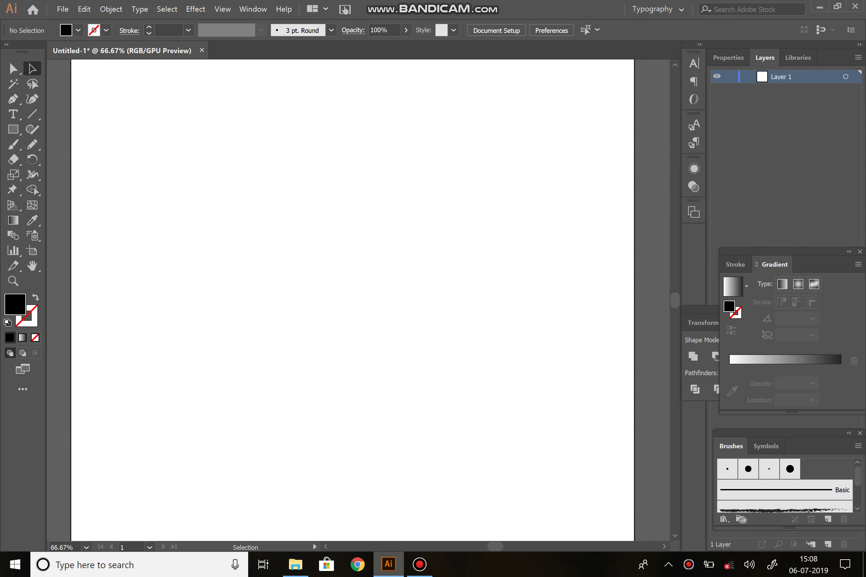
click(419, 564)
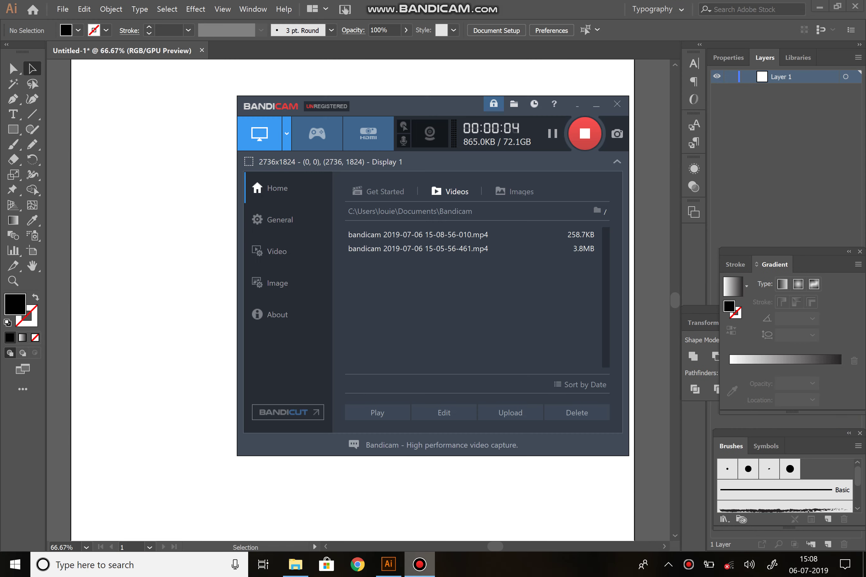
- Minimize the Bandicam window so the blank Untitled-1 artboard is fully visible
click(419, 564)
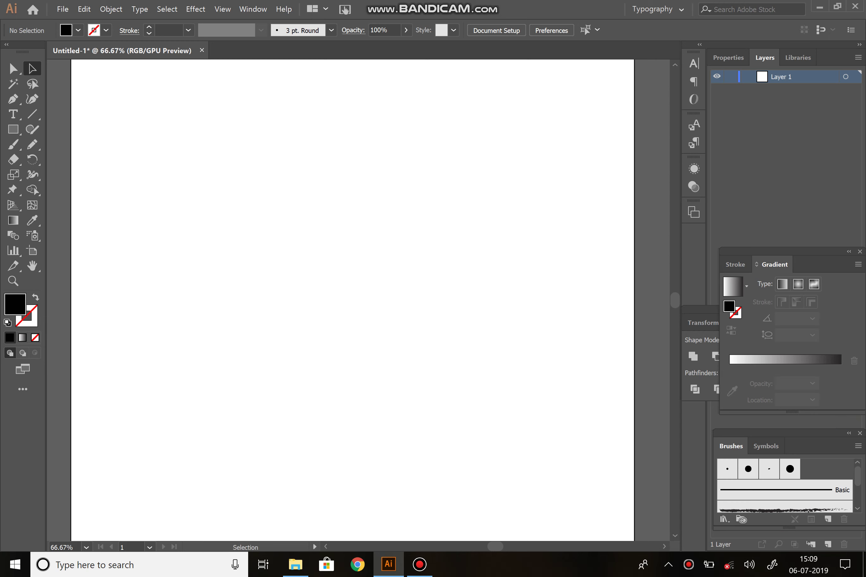
- Use File > Place to load the Om mandala image from Downloads and drop it on the artboard
key(alt+f)
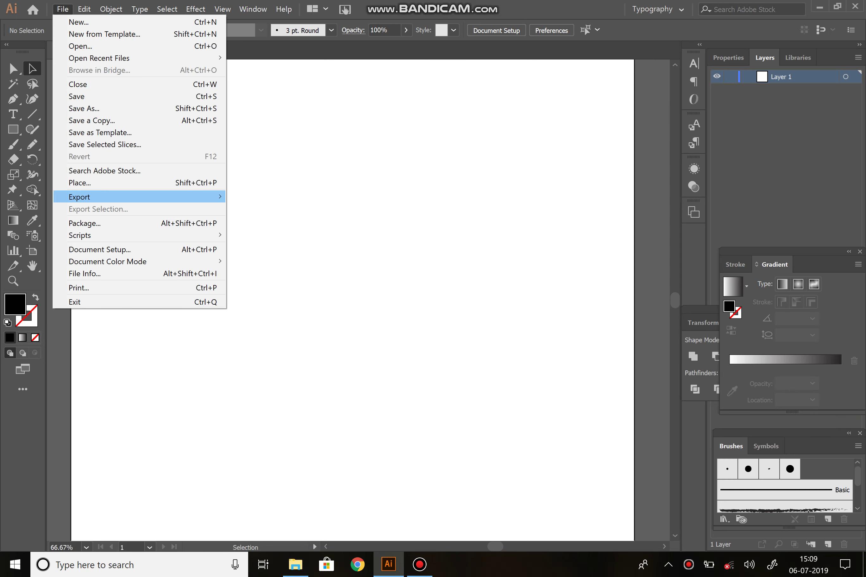
key(Return)
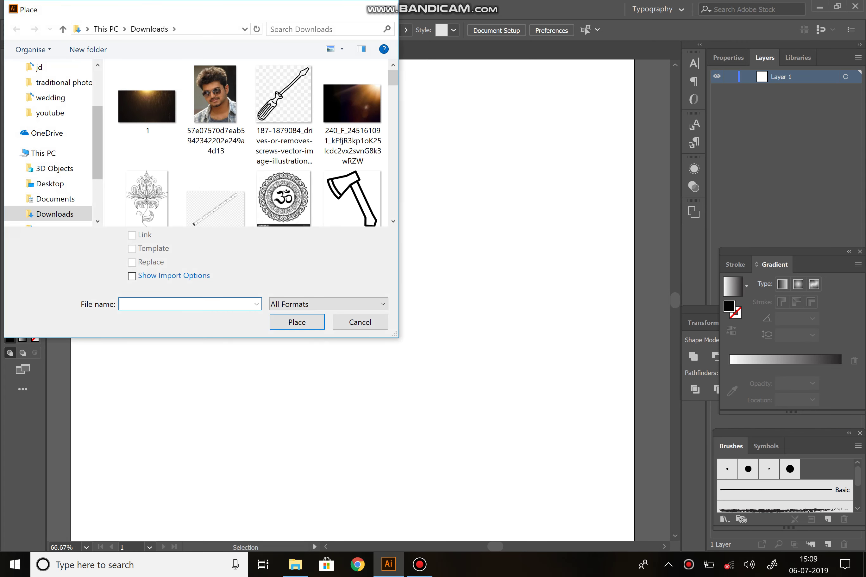
click(284, 197)
scroll(284, 160, down, 1)
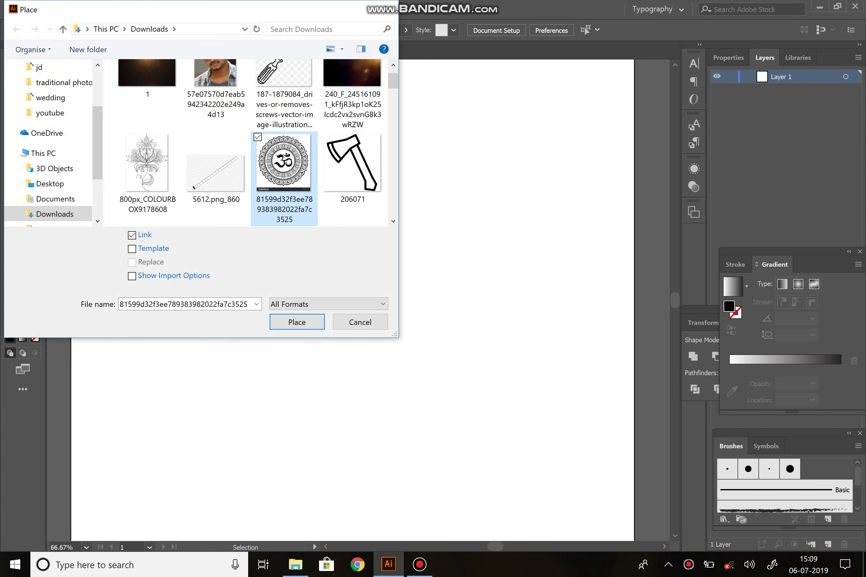
click(297, 322)
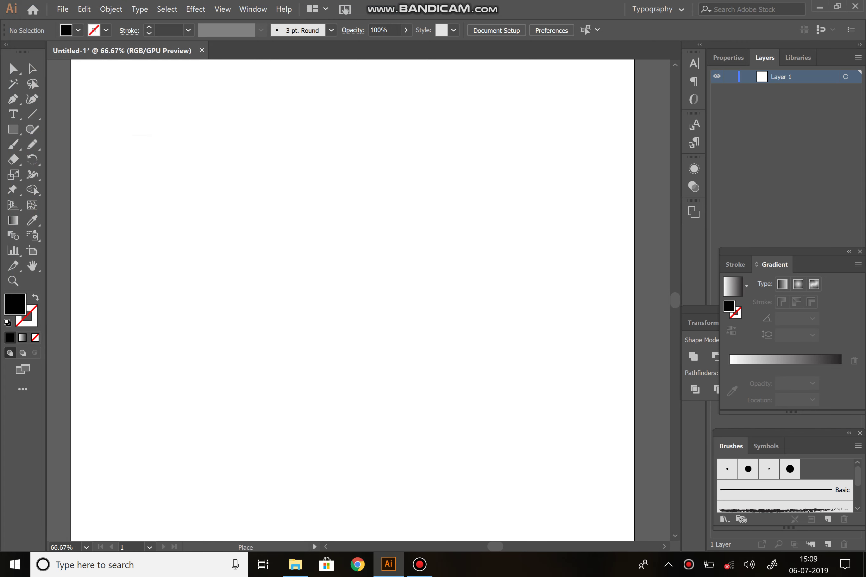
click(300, 227)
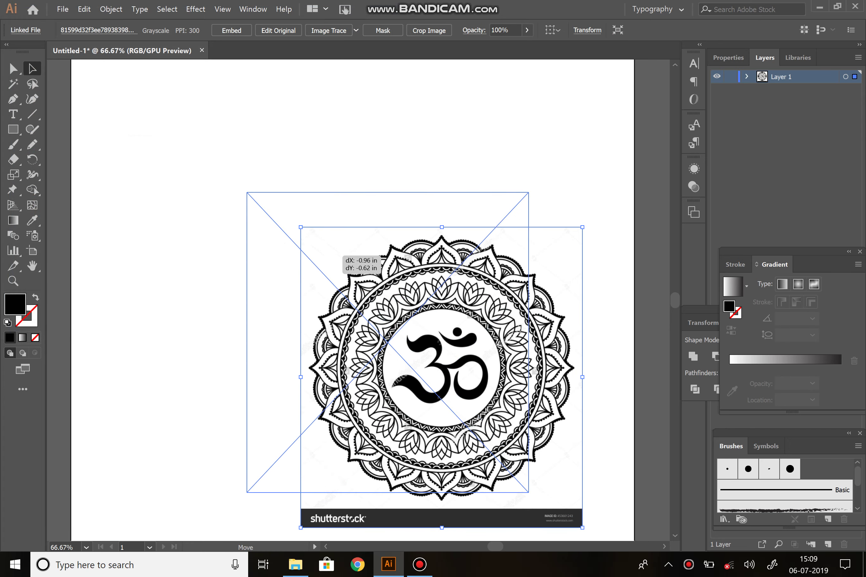
- Move the mandala image up and left, then enlarge it slightly by its bottom-right handle
drag(394, 288, 315, 234)
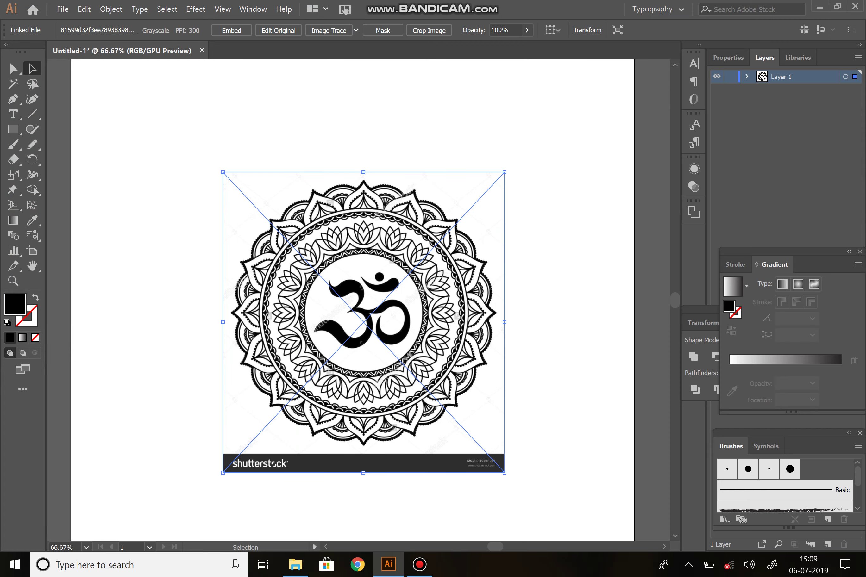
drag(363, 322, 344, 303)
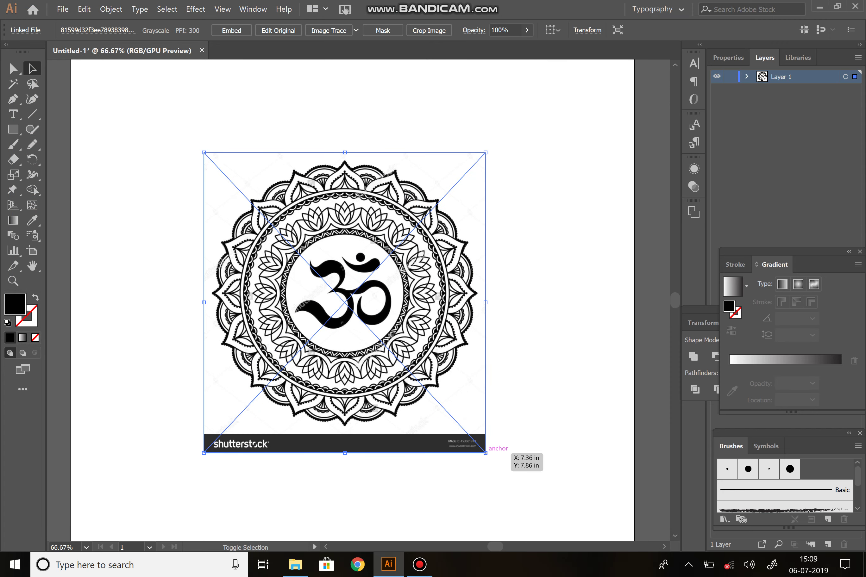
drag(485, 453, 500, 468)
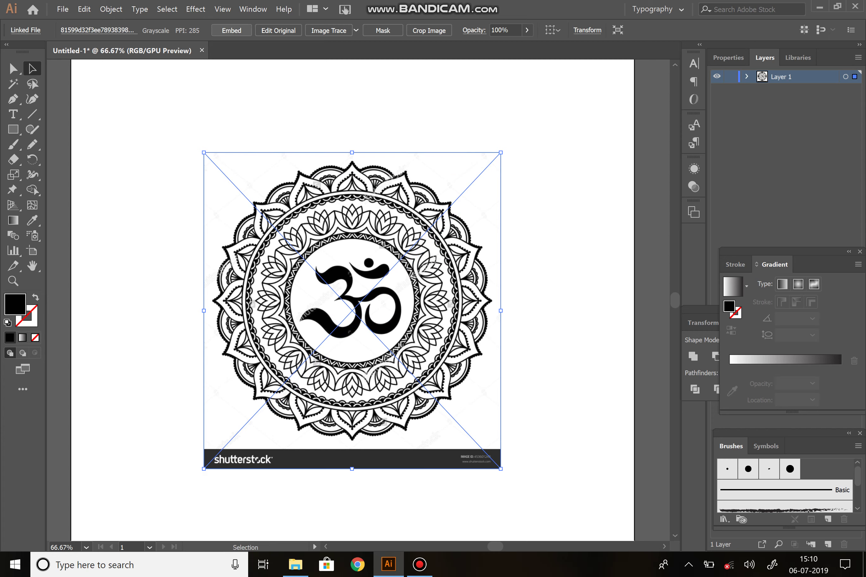
- Embed the mandala image and trace it with the 3 Colors Image Trace preset
click(231, 30)
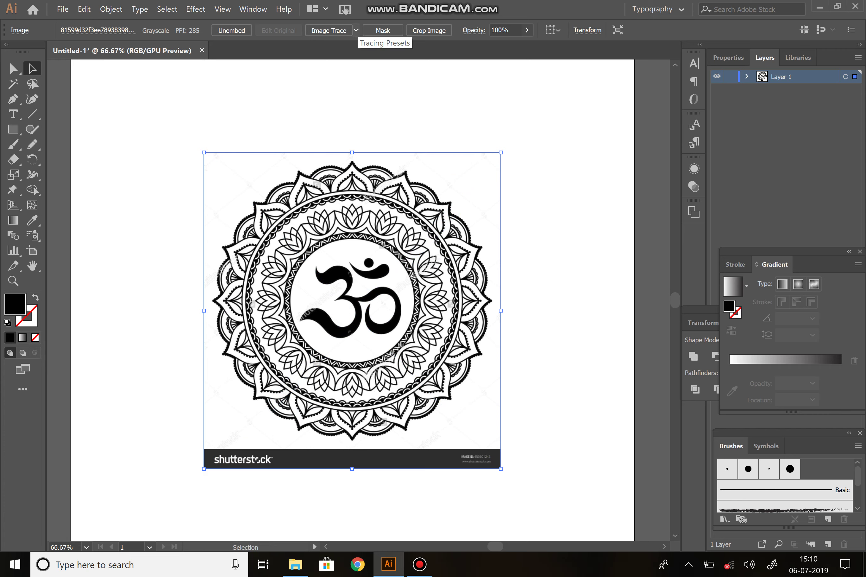
click(355, 30)
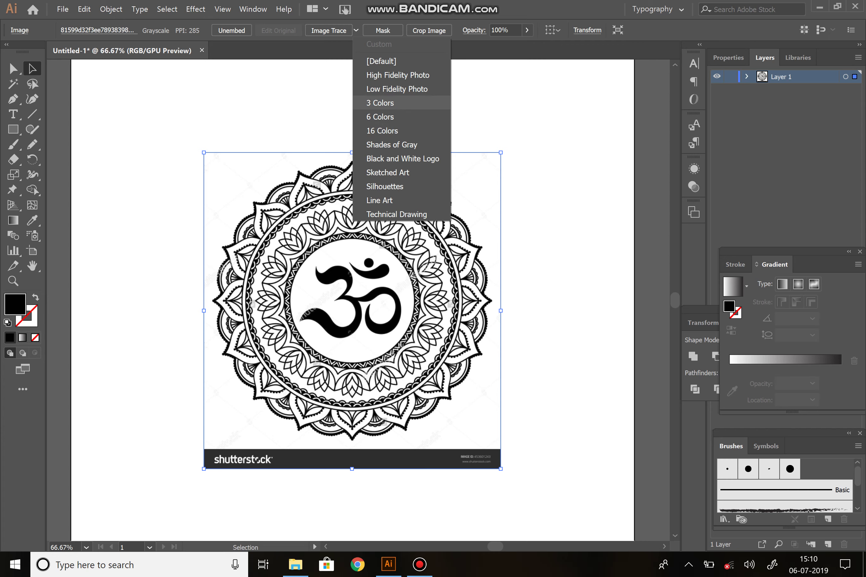
click(380, 103)
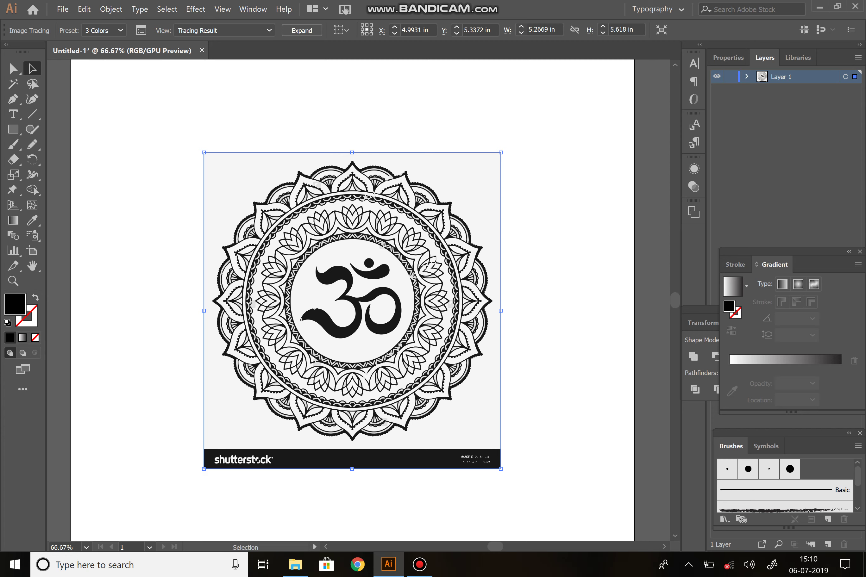
- Nudge the traced mandala left and up, then start expanding it into paths
drag(266, 169, 248, 172)
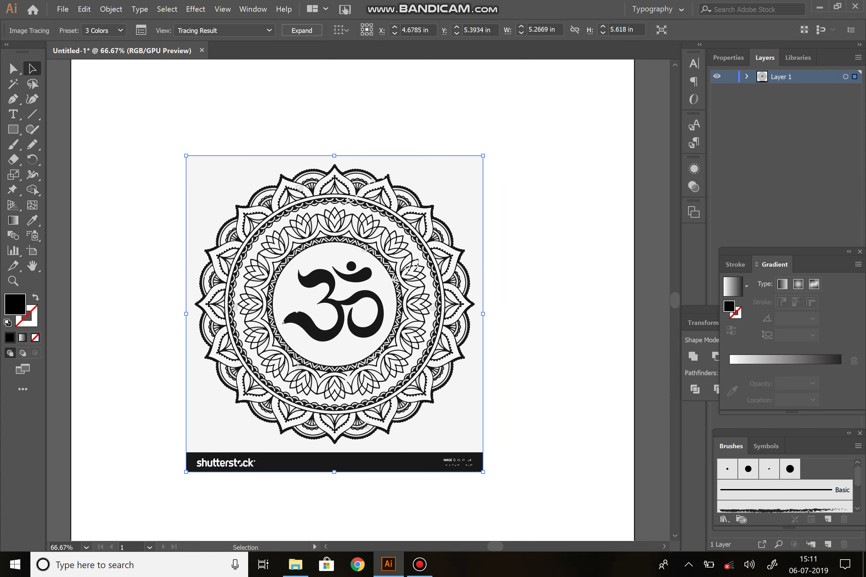
drag(249, 173, 249, 168)
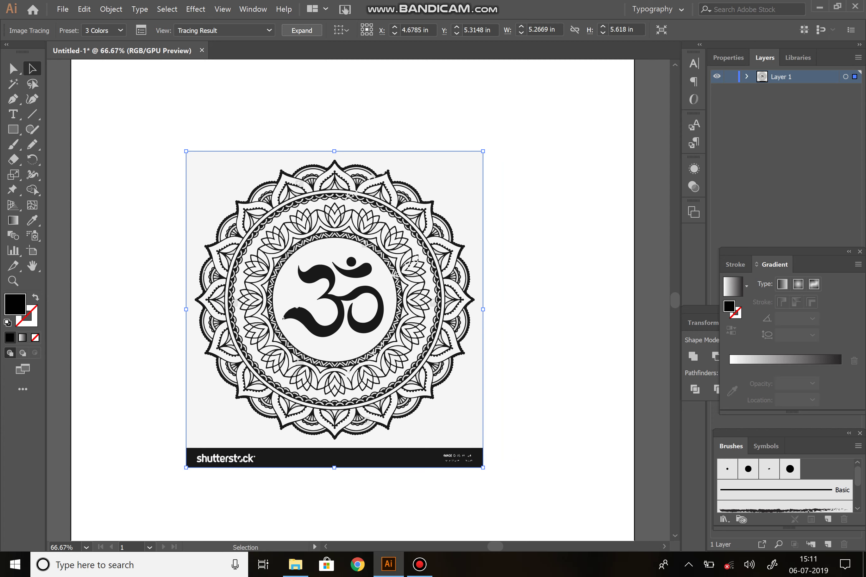
click(301, 30)
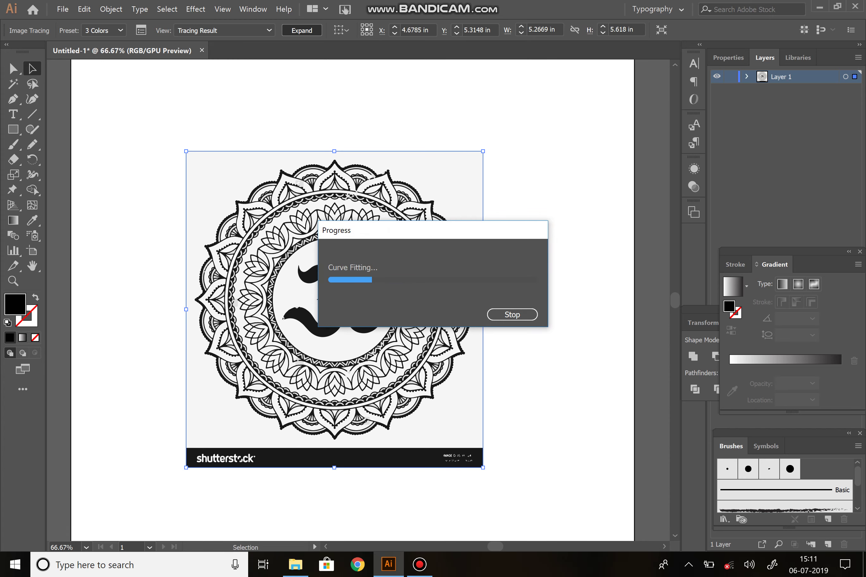
- Finish expanding the trace into vector paths and click the artwork to check the resulting group
click(302, 30)
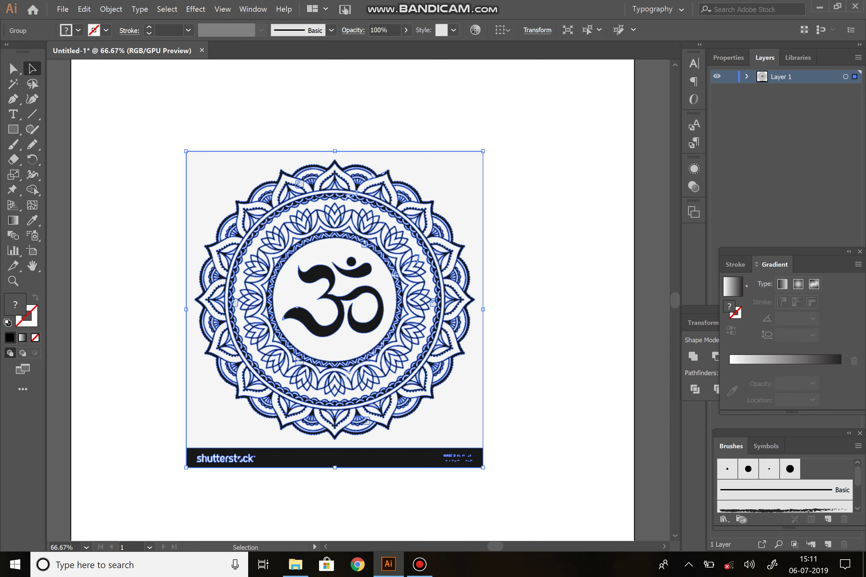
key(ctrl+shift+a)
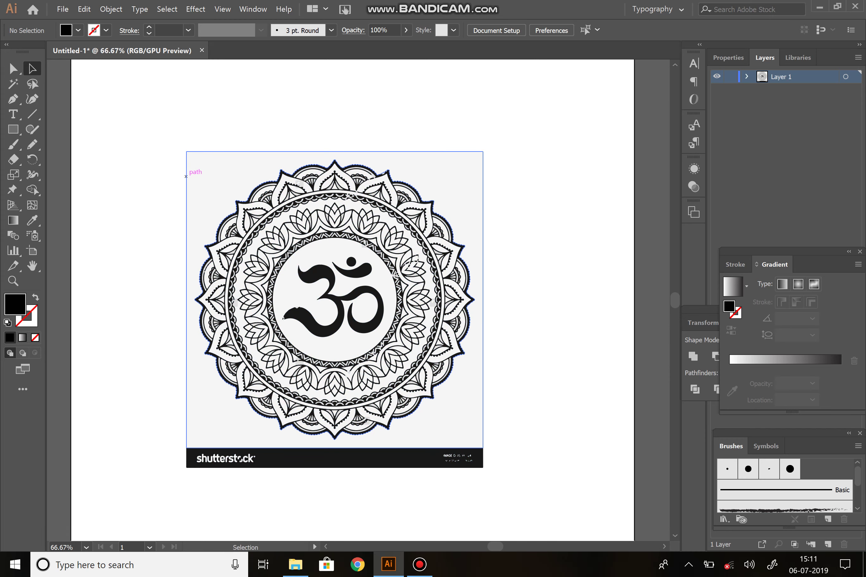
click(193, 171)
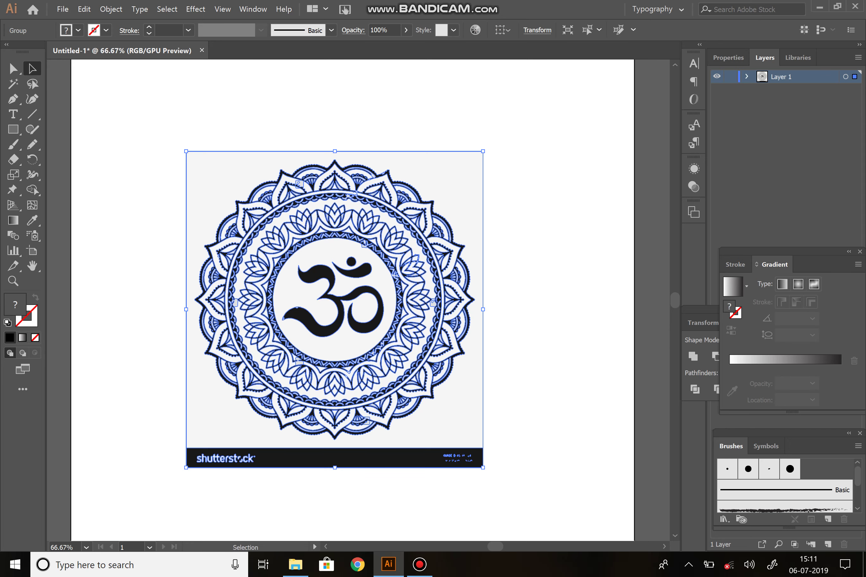
click(247, 146)
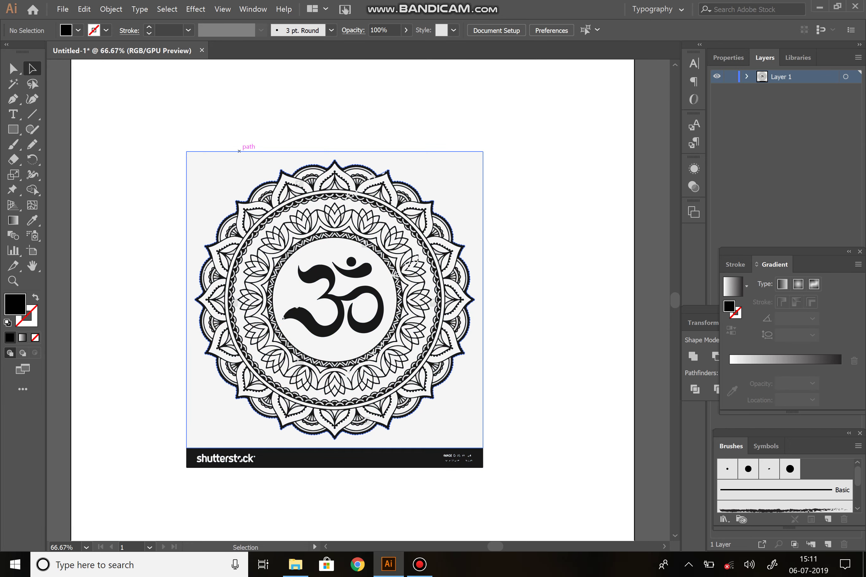
click(261, 178)
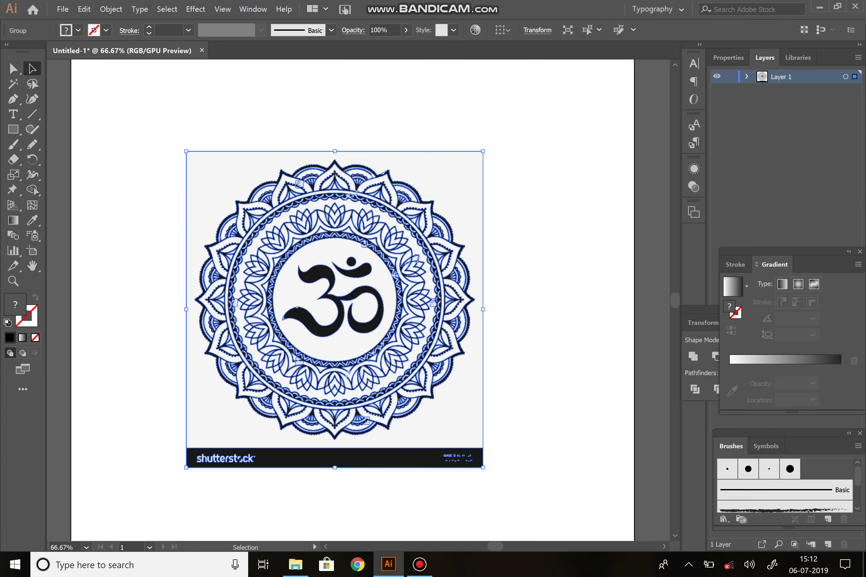
key(y)
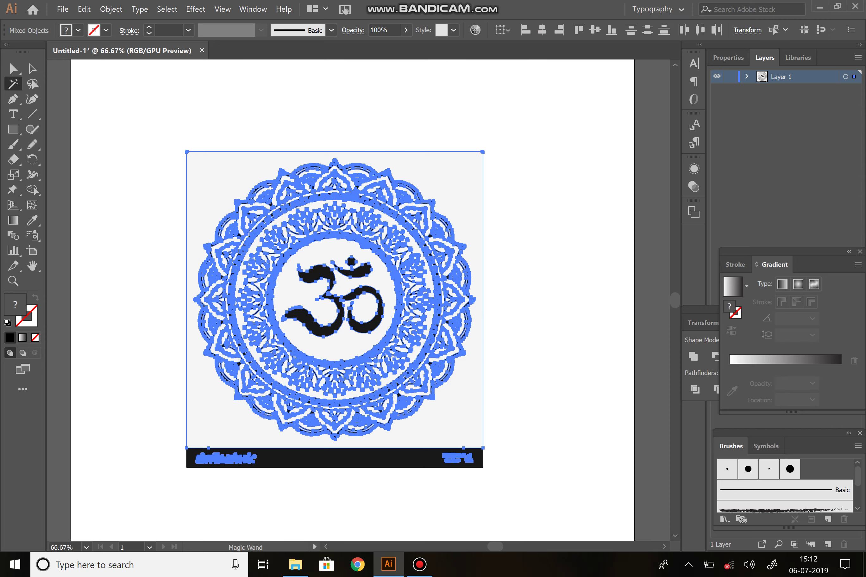
key(ctrl+shift+a)
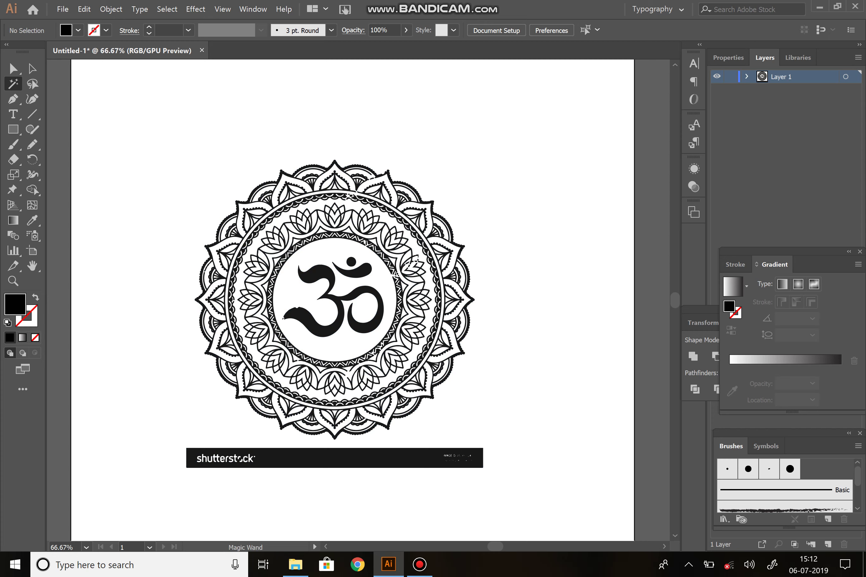
click(32, 69)
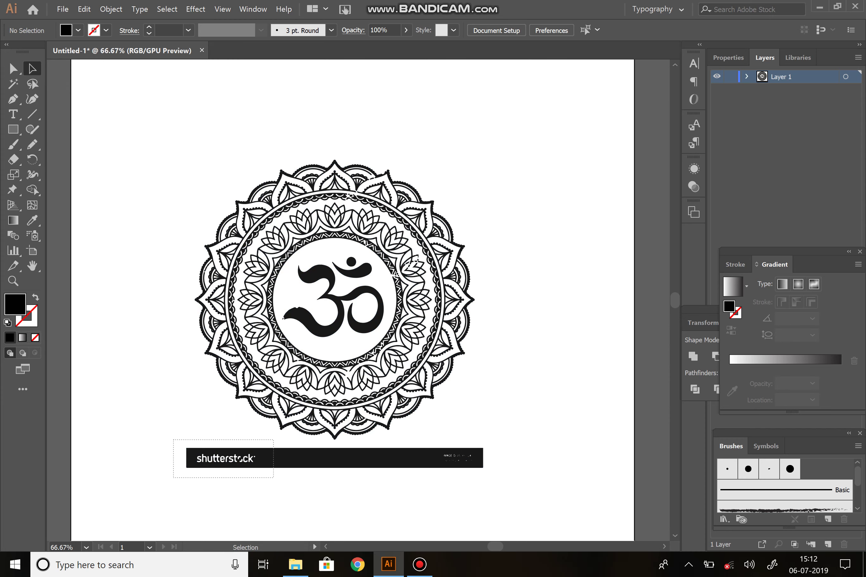
drag(274, 478, 511, 475)
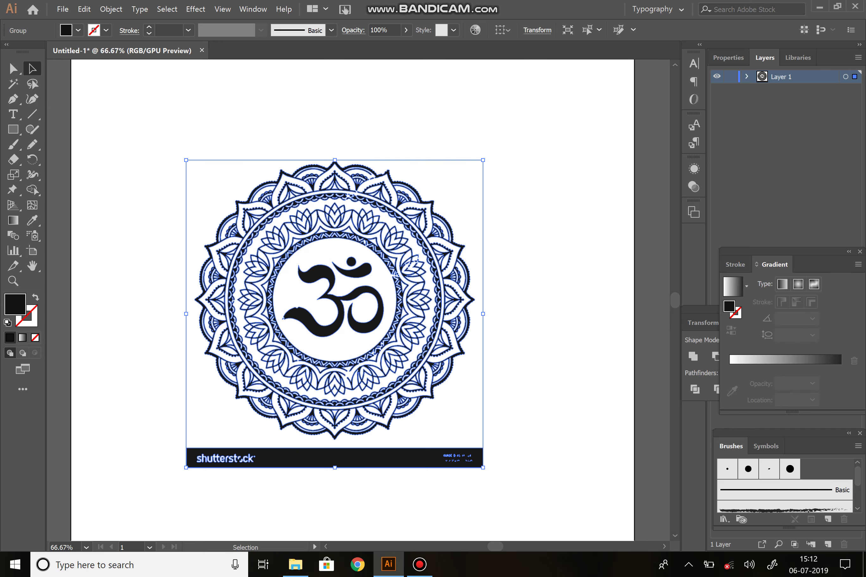
click(512, 476)
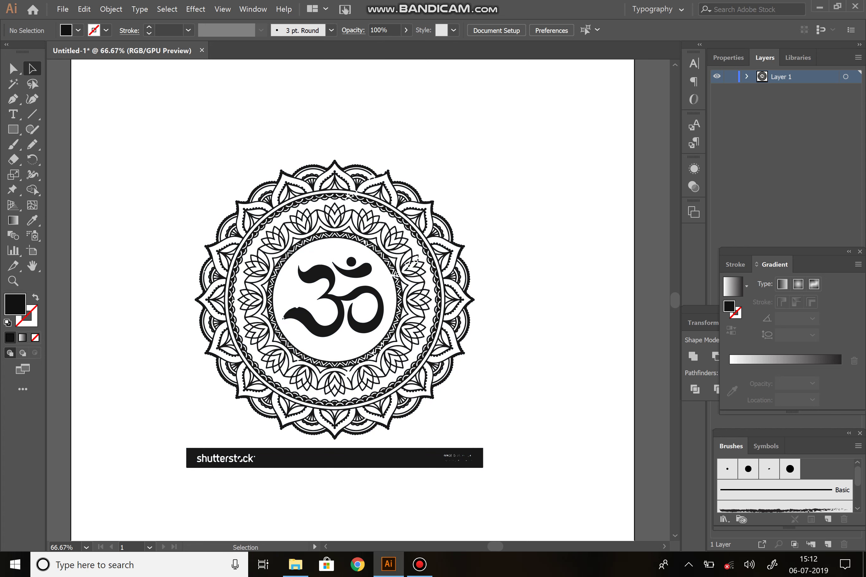
click(311, 468)
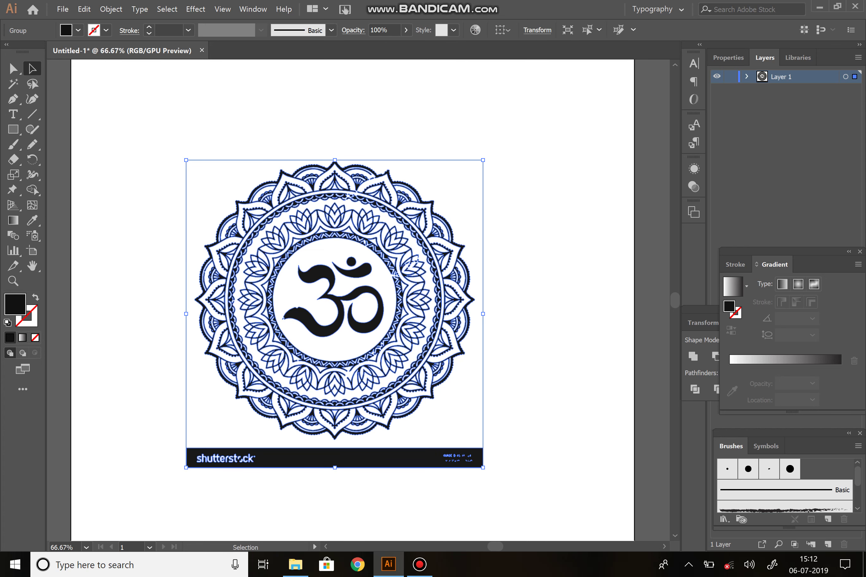
key(ctrl+shift+a)
key(v)
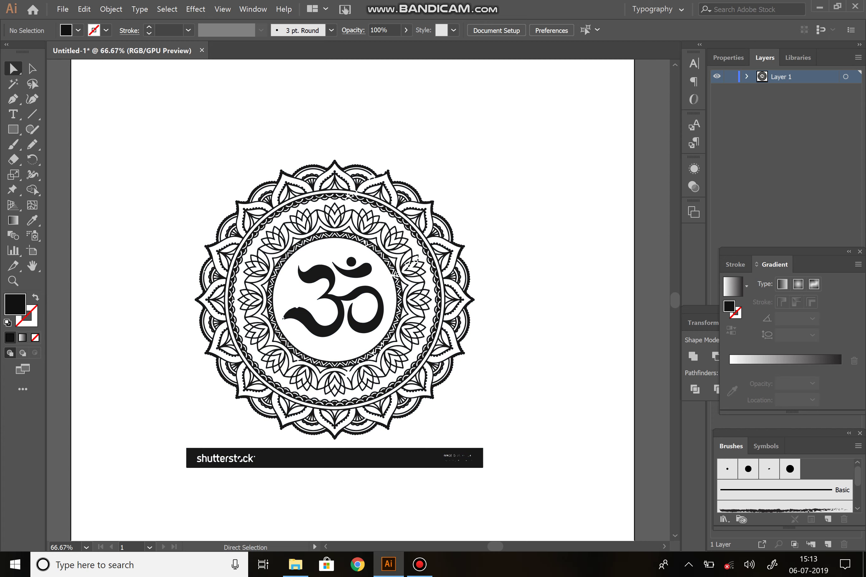
- Marquee-select and delete the shutterstock watermark bar, then select the mandala group
drag(175, 440, 198, 449)
drag(294, 475, 496, 470)
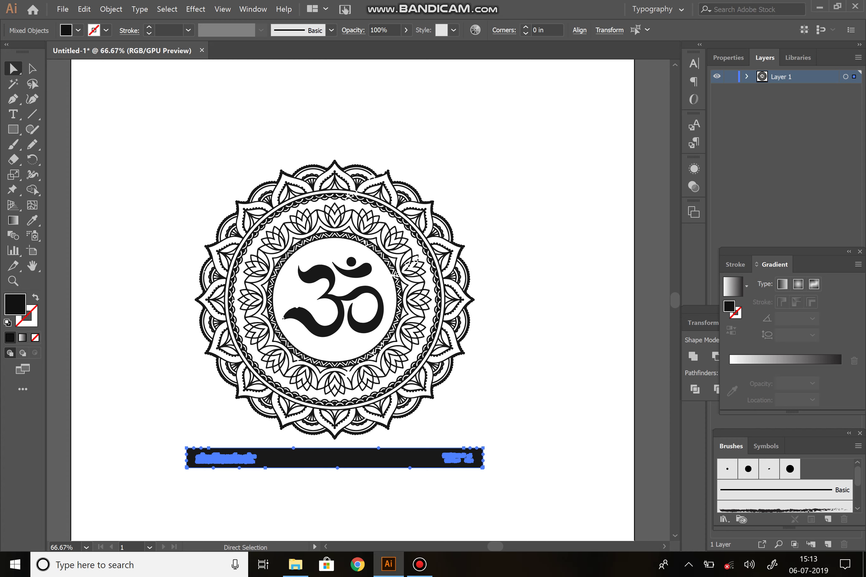
key(Delete)
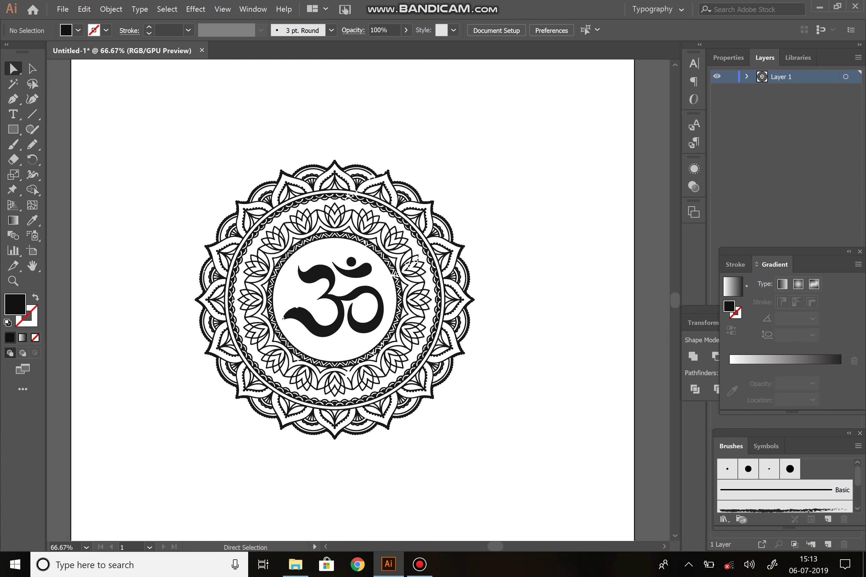
key(a)
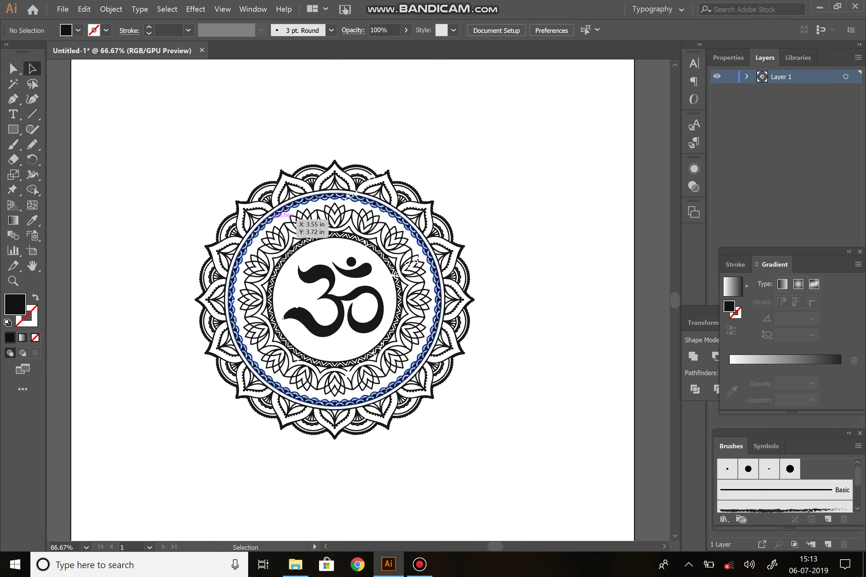
click(298, 217)
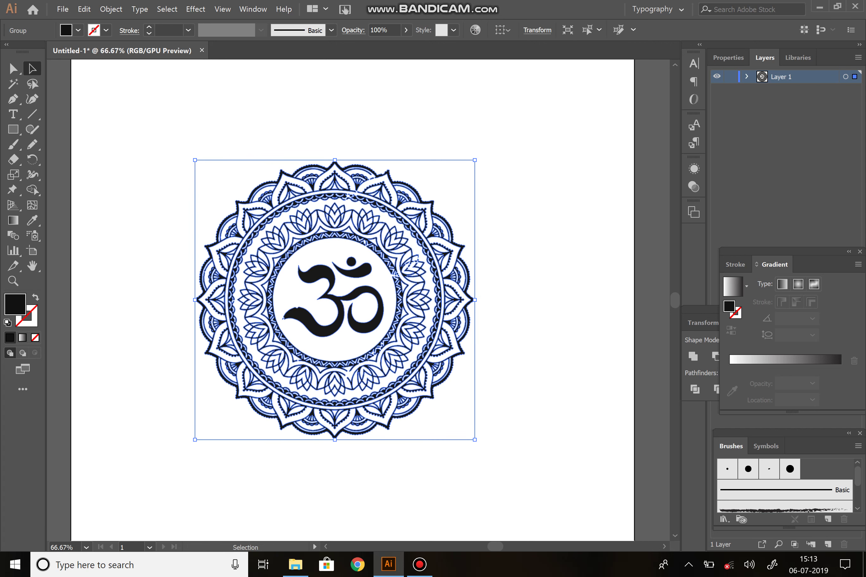
- Give the mandala a dark red fill from the swatches, after briefly trying RGB Blue
click(78, 30)
click(79, 51)
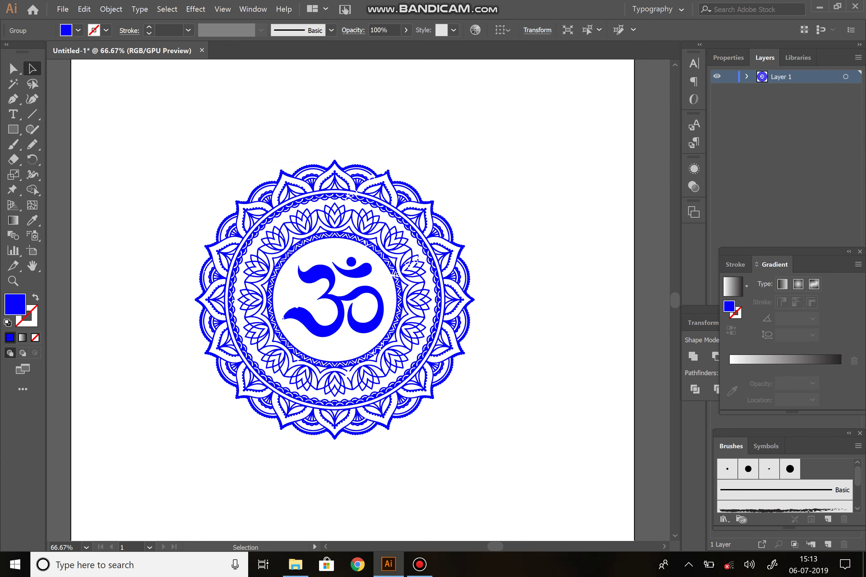
key(ctrl+shift+a)
key(ctrl+a)
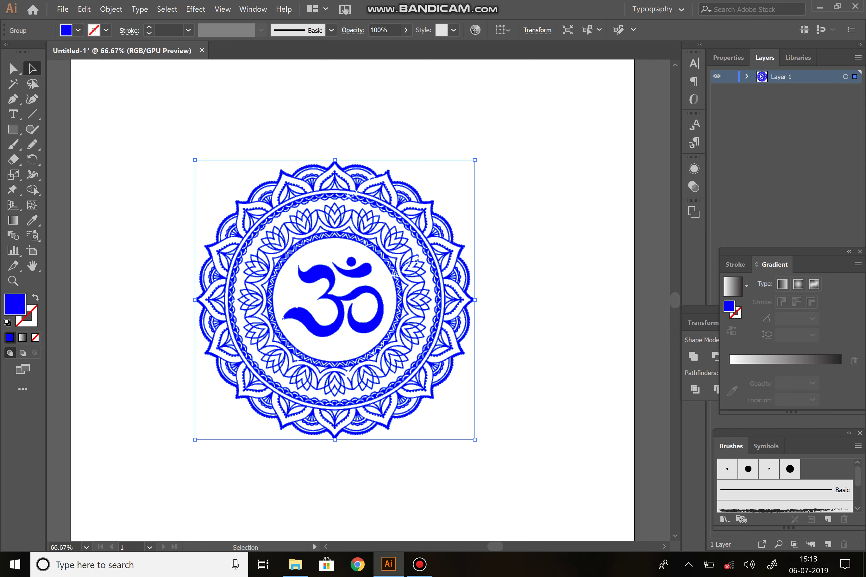
click(77, 30)
click(96, 51)
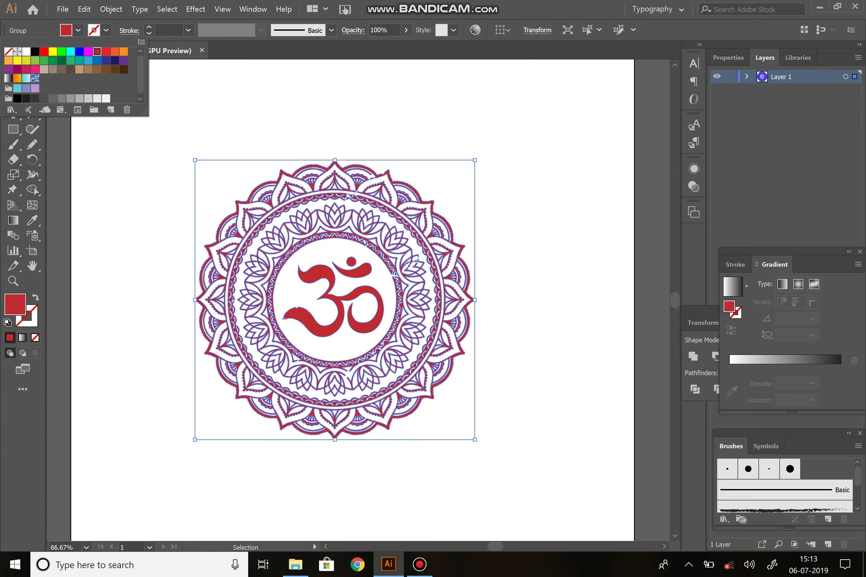
key(Escape)
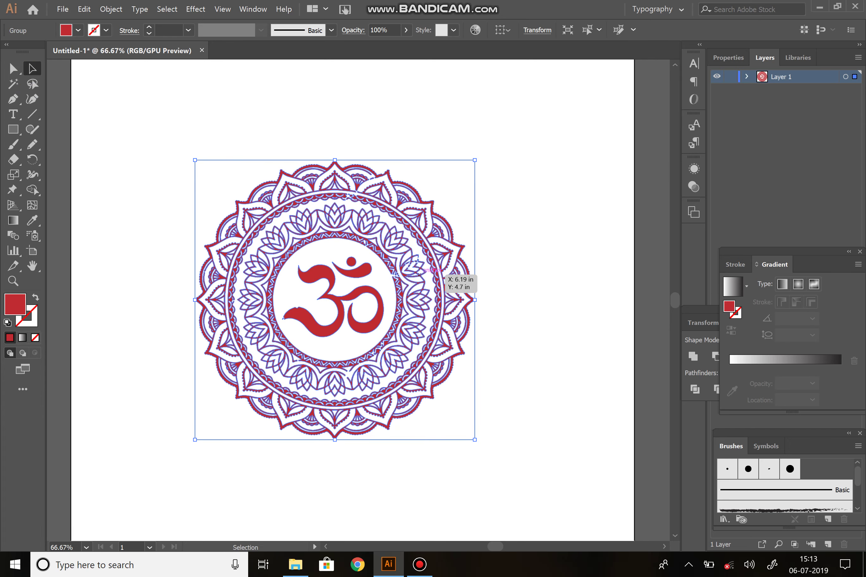
- Alt-drag a copy of the mandala to the right and space the two close together
drag(420, 274, 630, 289)
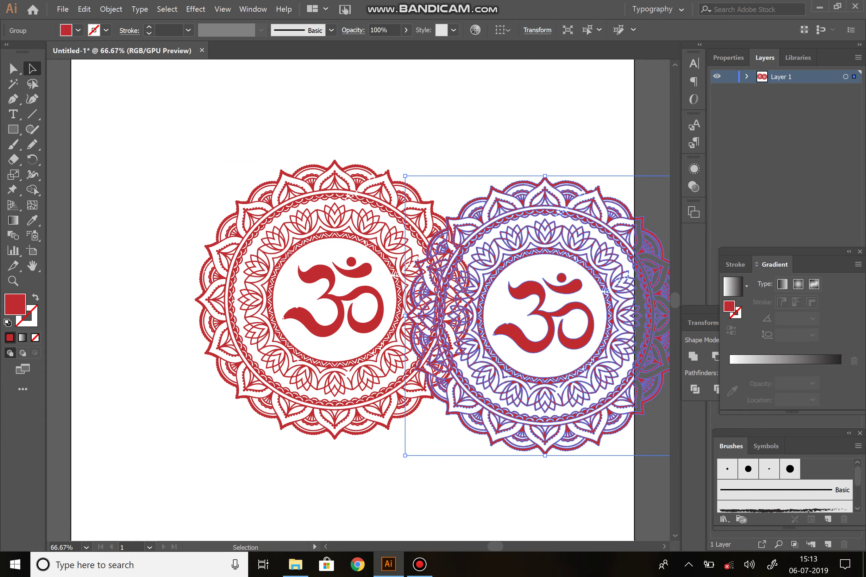
drag(364, 209, 274, 211)
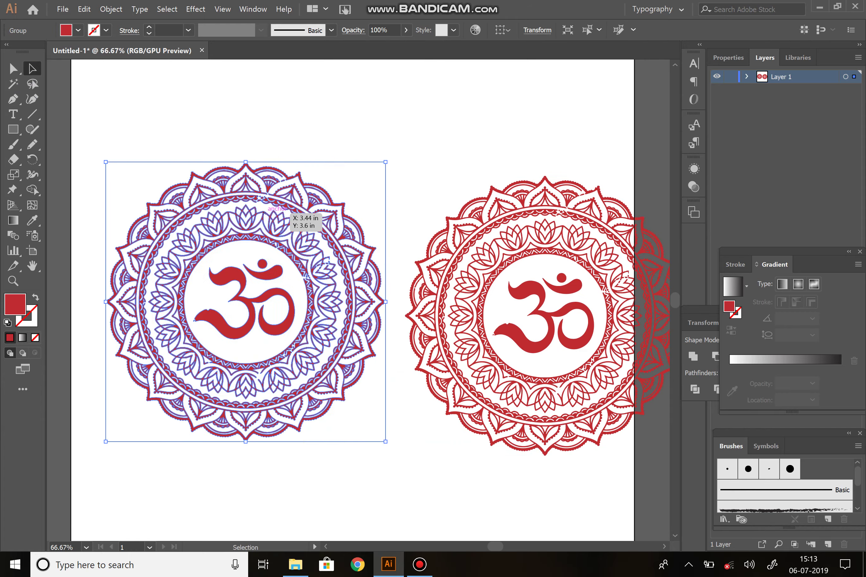
drag(477, 228, 459, 230)
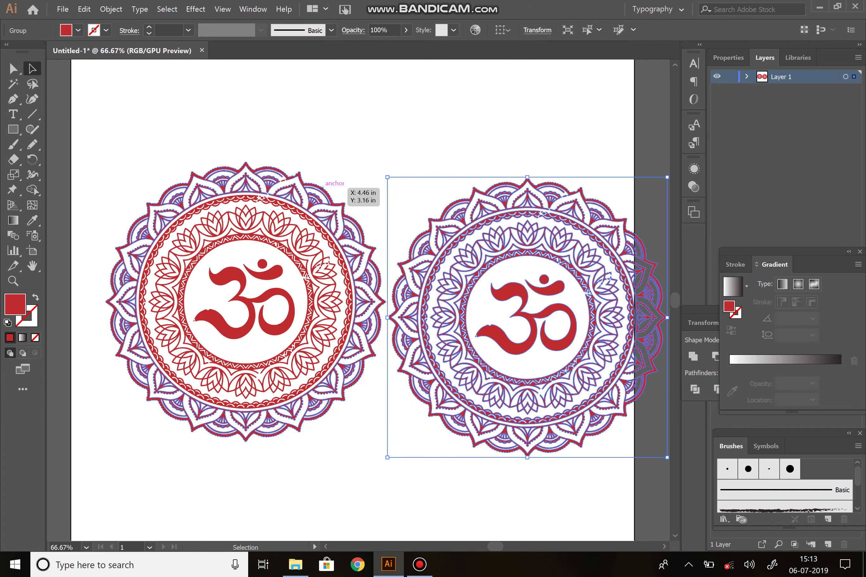
- Scale both mandalas down together, align their vertical centres and centre the pair horizontally
drag(429, 141, 279, 211)
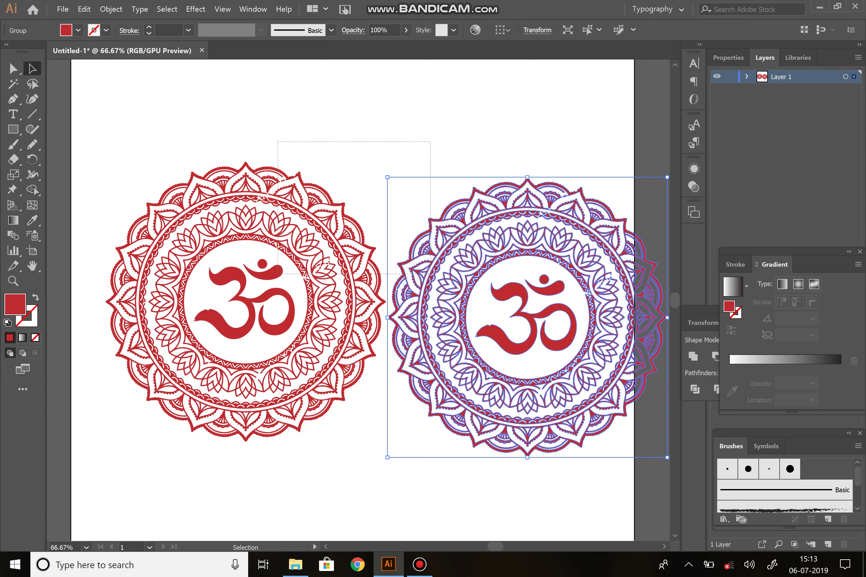
drag(474, 294, 443, 287)
drag(629, 162, 600, 177)
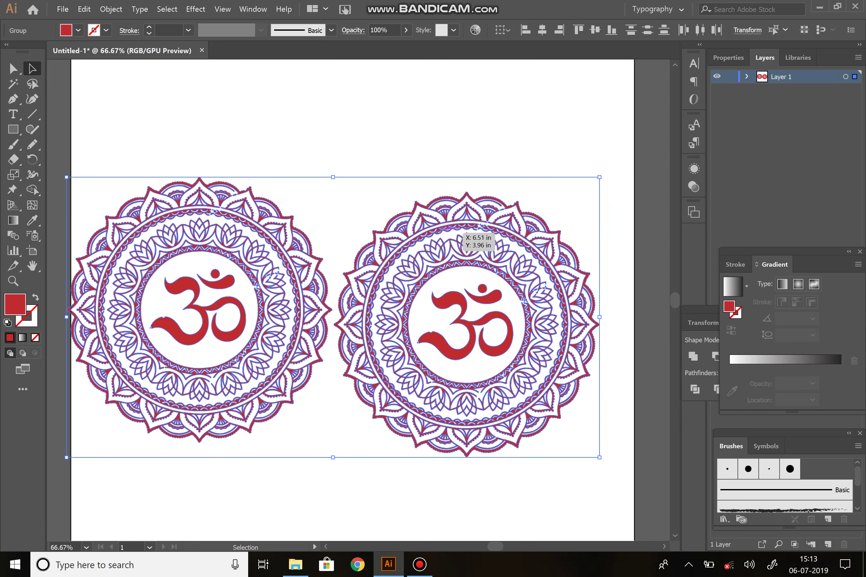
drag(429, 233, 437, 233)
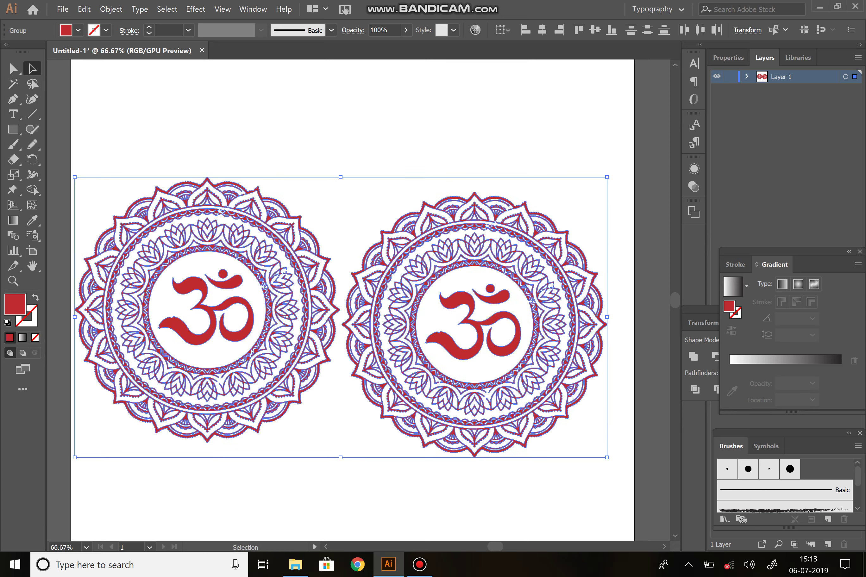
click(595, 30)
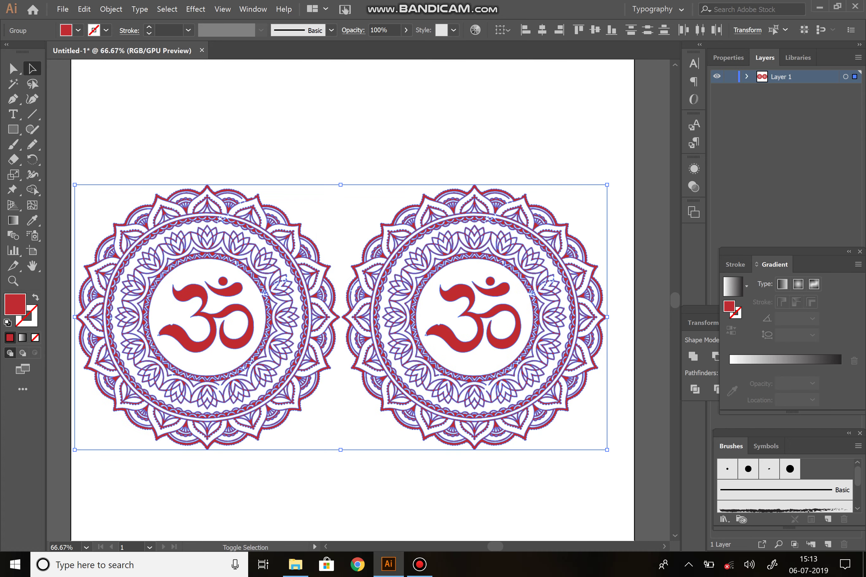
click(542, 29)
key(ctrl+shift+a)
- Fill the right-hand Om mandala with a light orange swatch, then deselect it
click(483, 248)
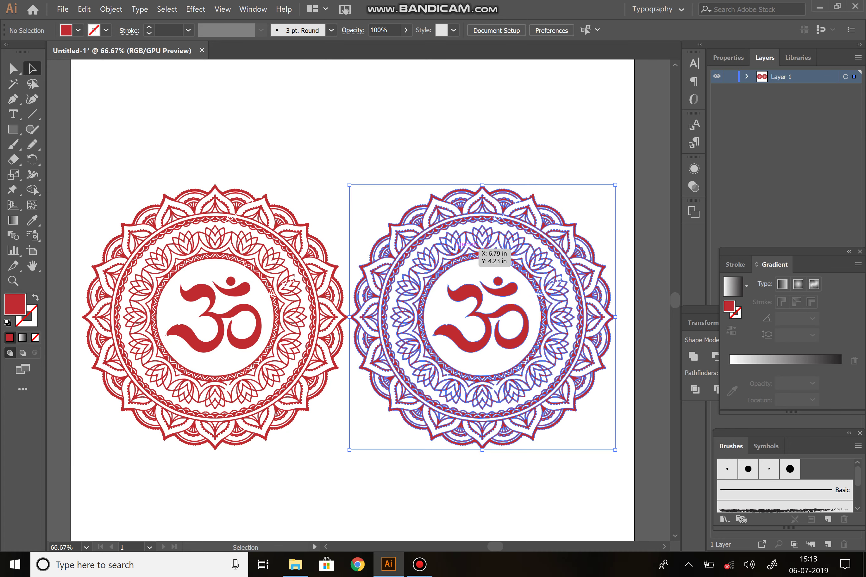
click(78, 30)
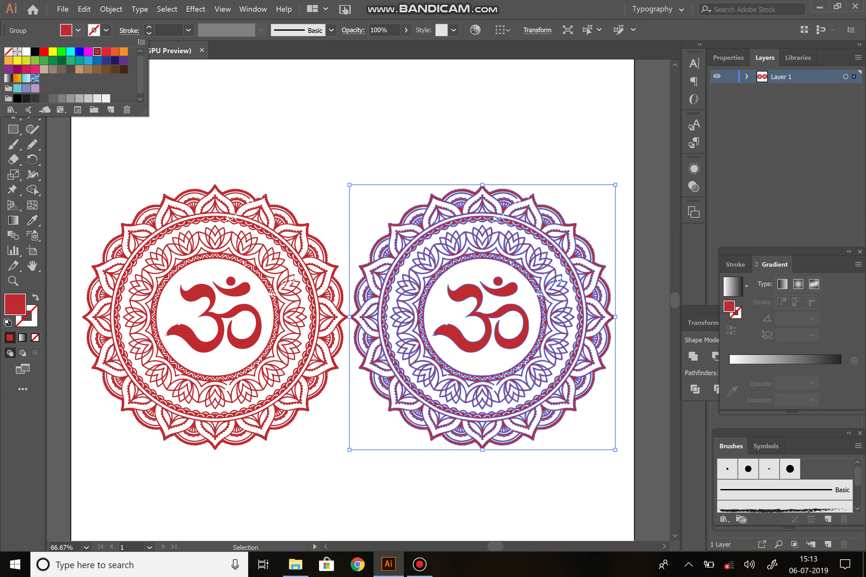
click(124, 52)
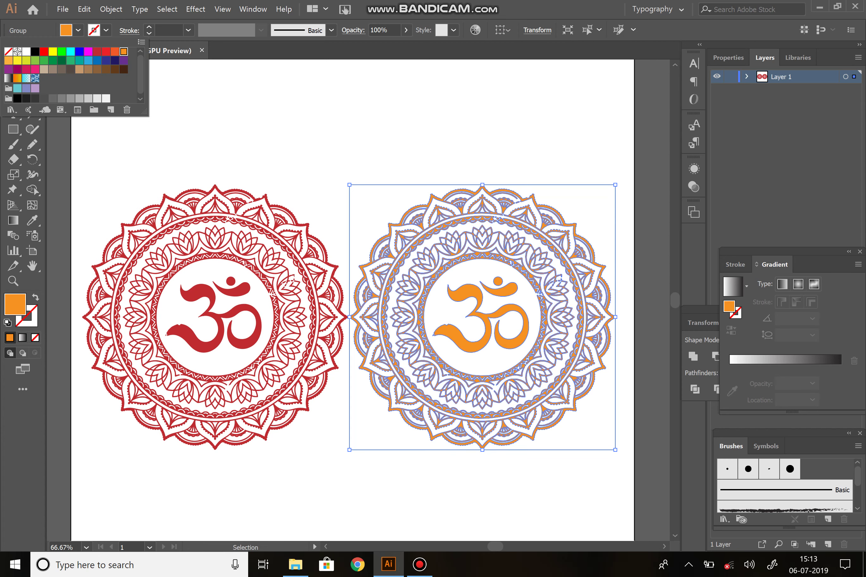
click(8, 60)
key(Escape)
key(ctrl+shift+a)
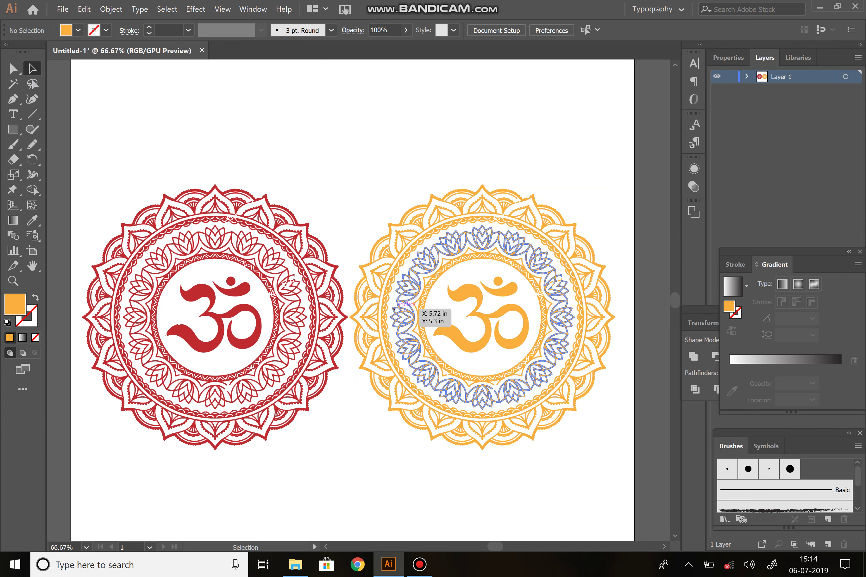
- Zoom in to 300% on the orange Om's lower-left stroke
key(ctrl+equal)
key(ctrl+equal)
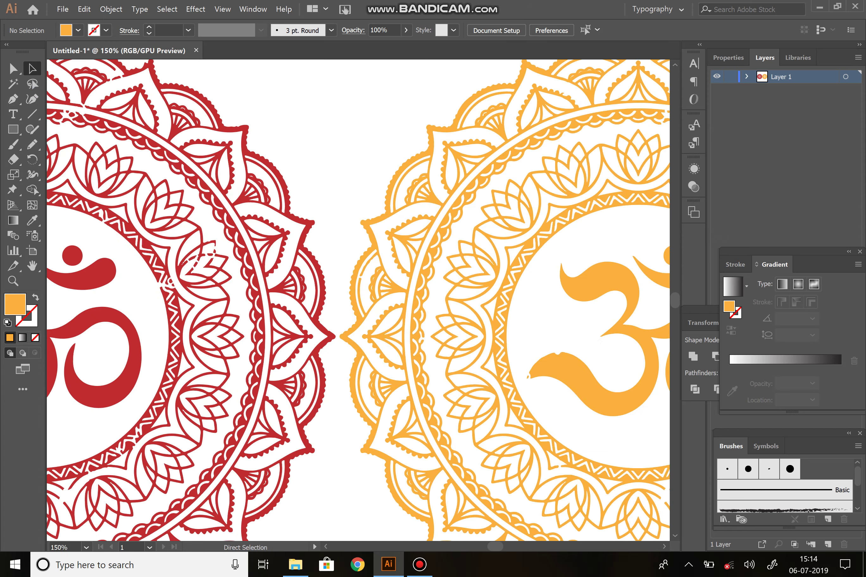
drag(633, 335, 470, 250)
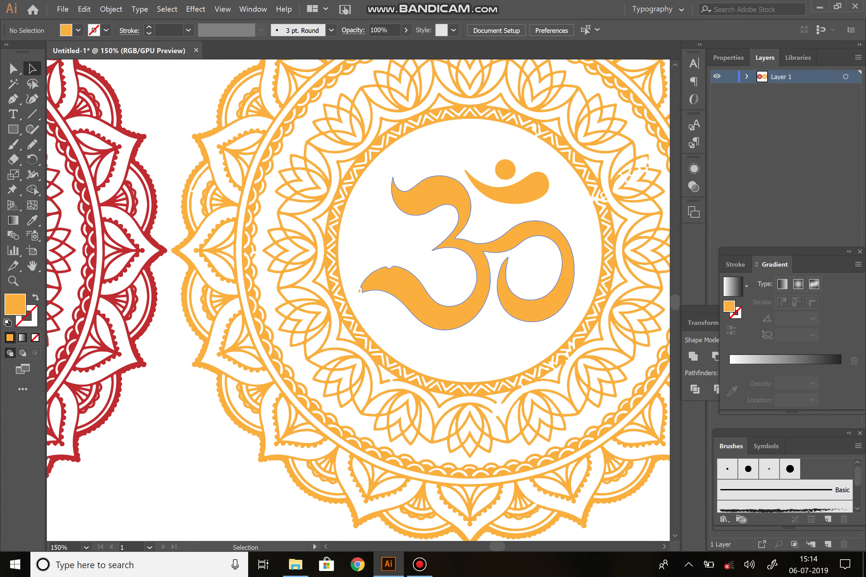
key(ctrl+equal)
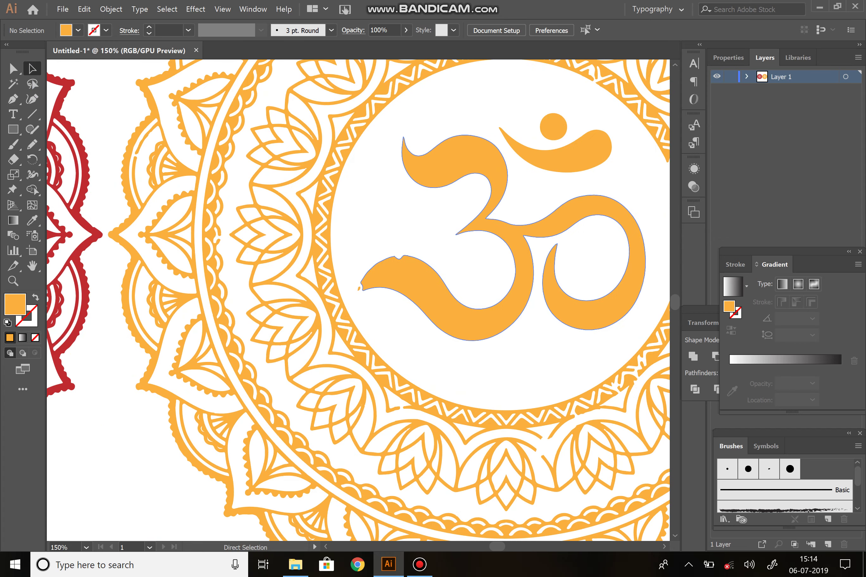
key(ctrl+equal)
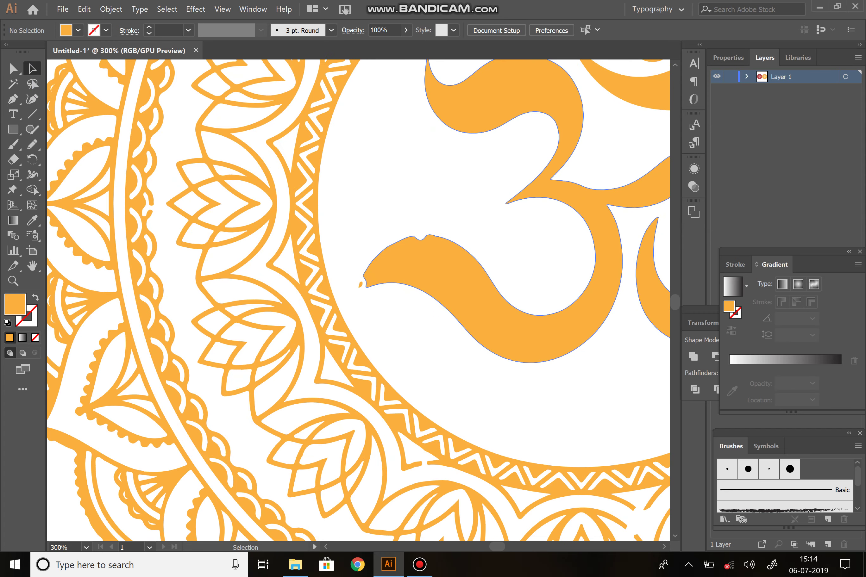
click(31, 114)
- Draw a curved Pen patch smoothing the bumpy top edge of the Om's lower-left stroke
key(p)
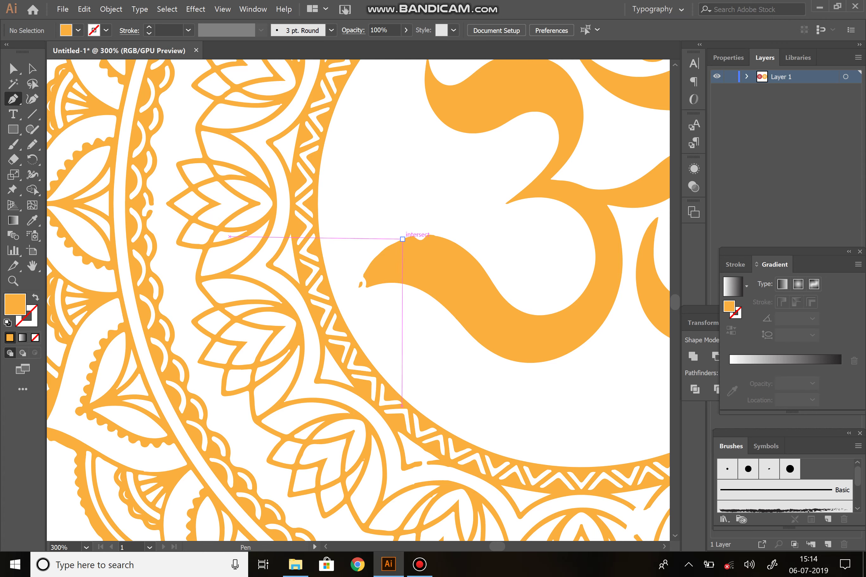
click(402, 239)
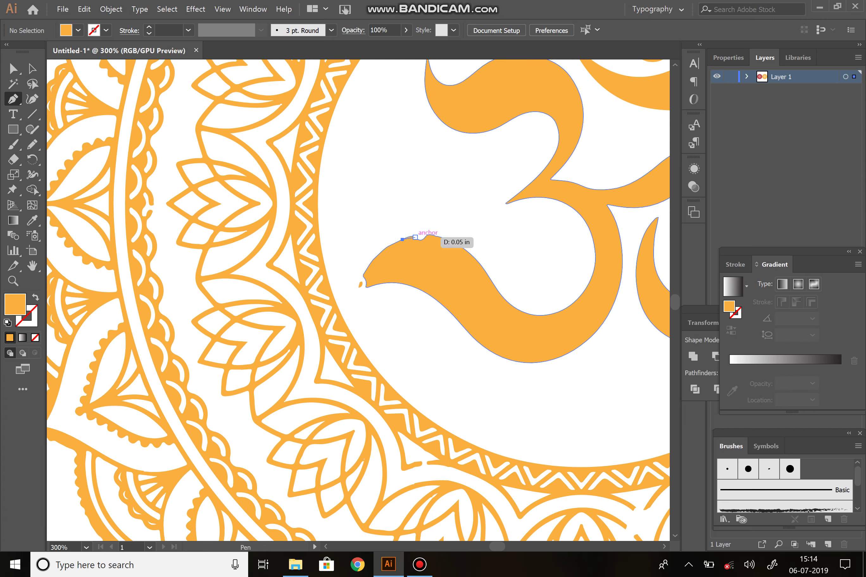
click(431, 234)
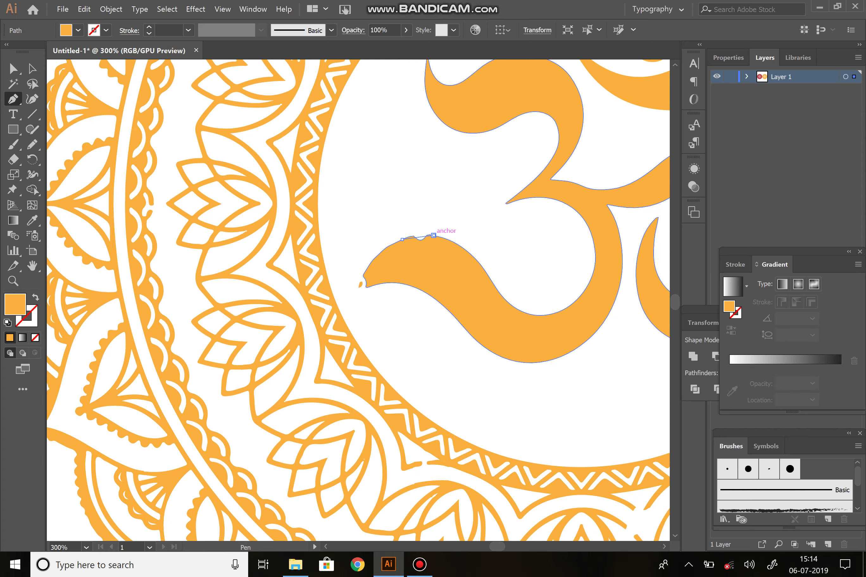
drag(436, 236, 445, 242)
key(ctrl+z)
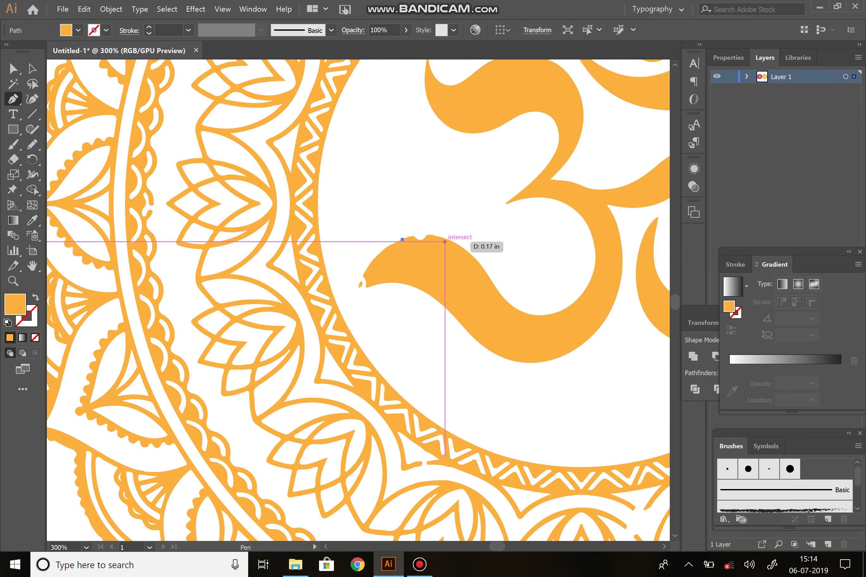
key(ctrl+plus)
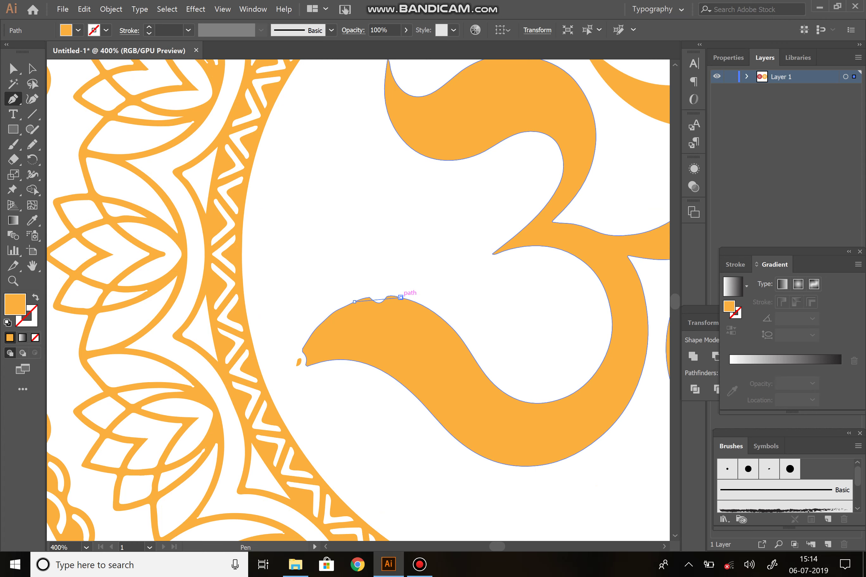
mouse_move(401, 297)
mouse_down()
mouse_move(421, 304)
mouse_move(355, 301)
mouse_move(359, 308)
mouse_up()
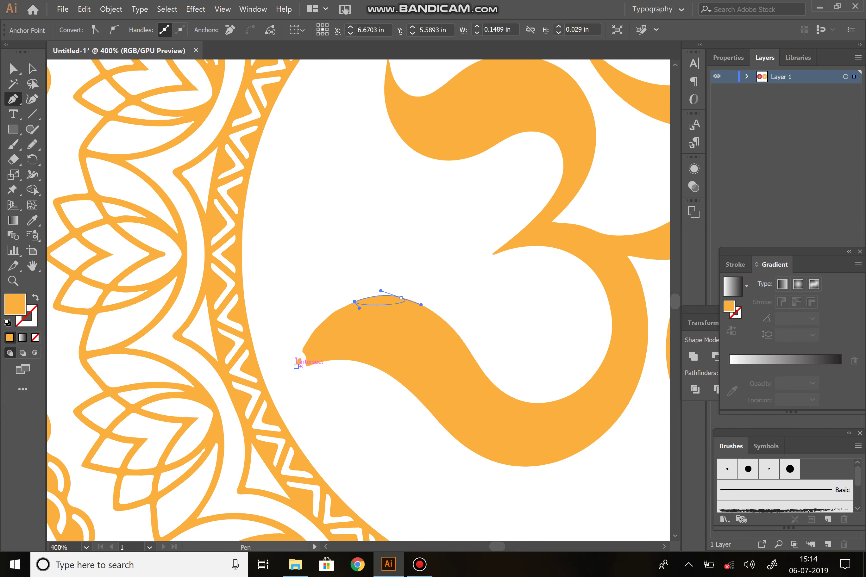
- Draw a small closed patch filling in the stroke's tip, then deselect and zoom out
drag(296, 367, 302, 348)
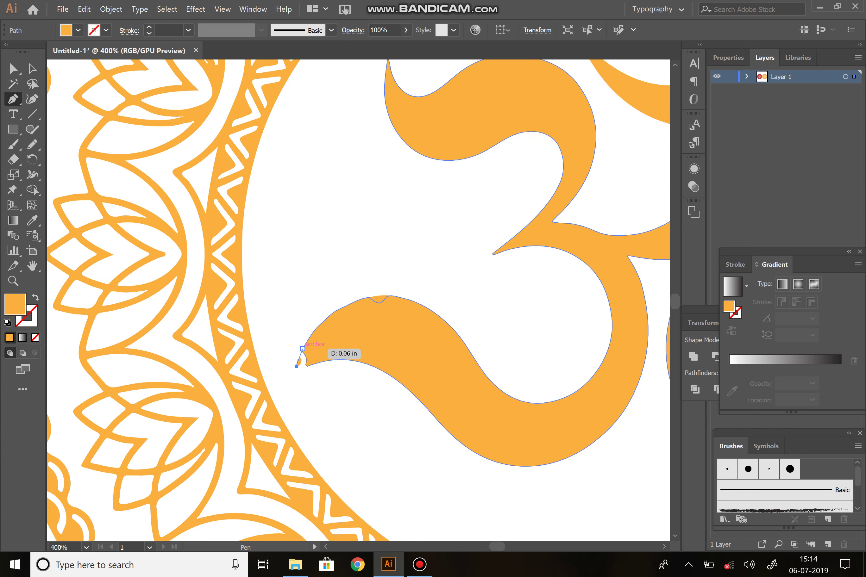
click(314, 364)
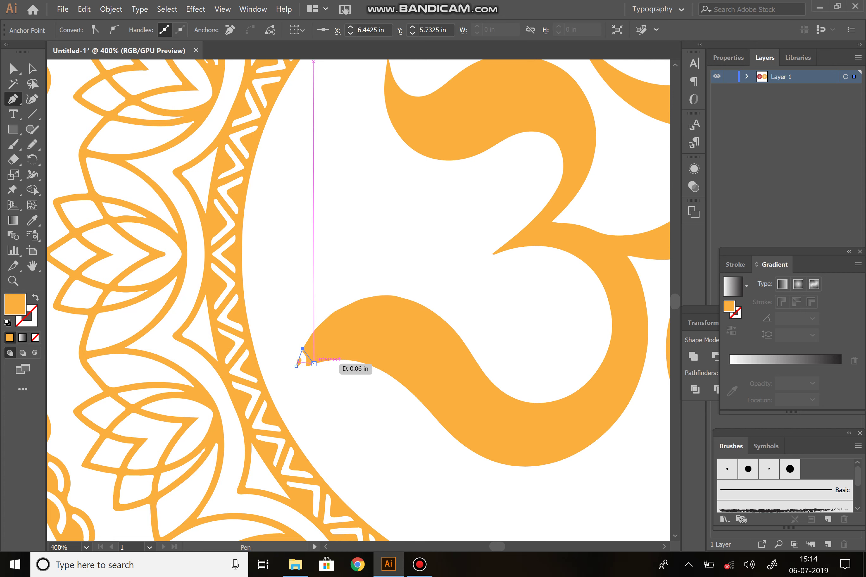
click(296, 366)
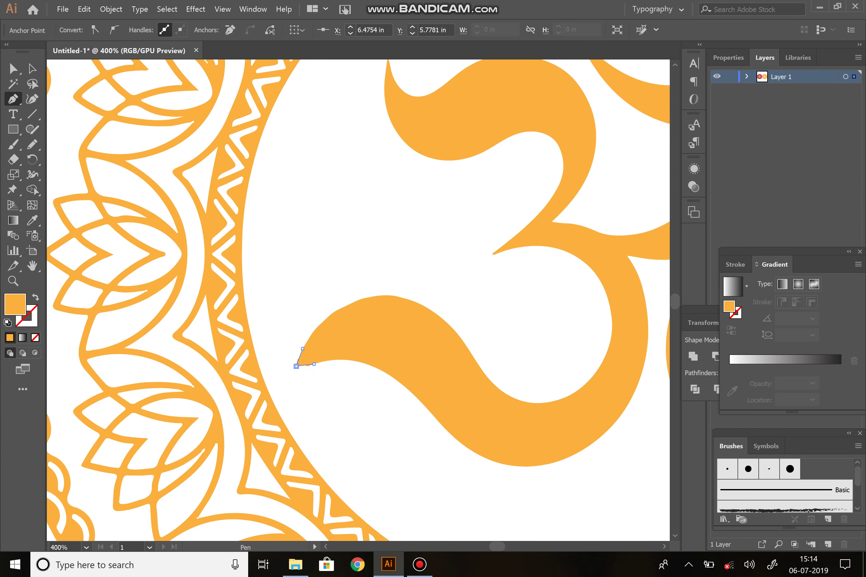
drag(308, 361, 306, 367)
key(a)
key(ctrl+shift+a)
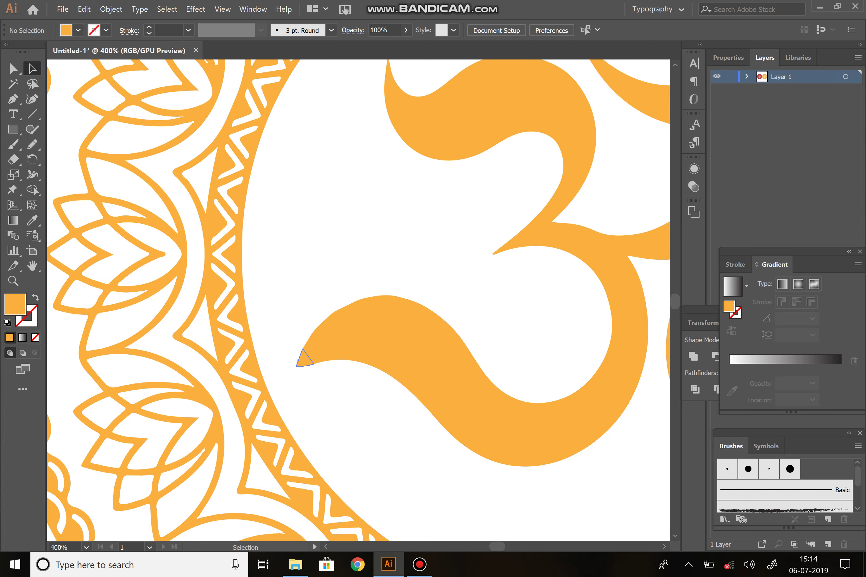
click(304, 359)
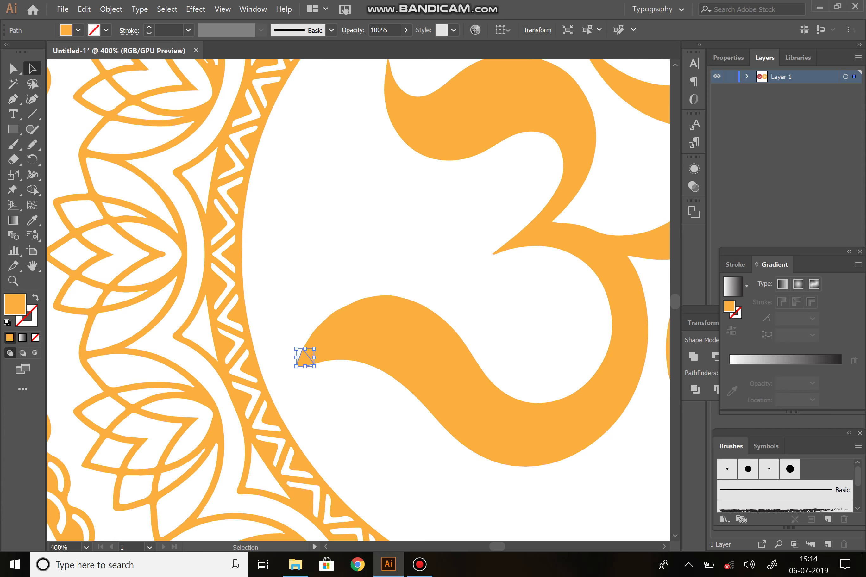
key(ctrl+shift+a)
key(ctrl+0)
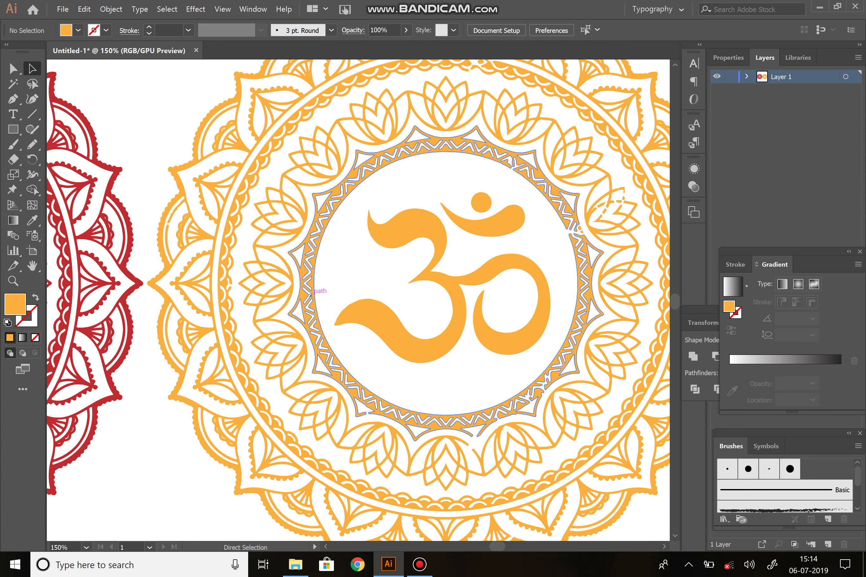
- Select both mandalas and scale them down proportionally
scroll(335, 354, left, 5)
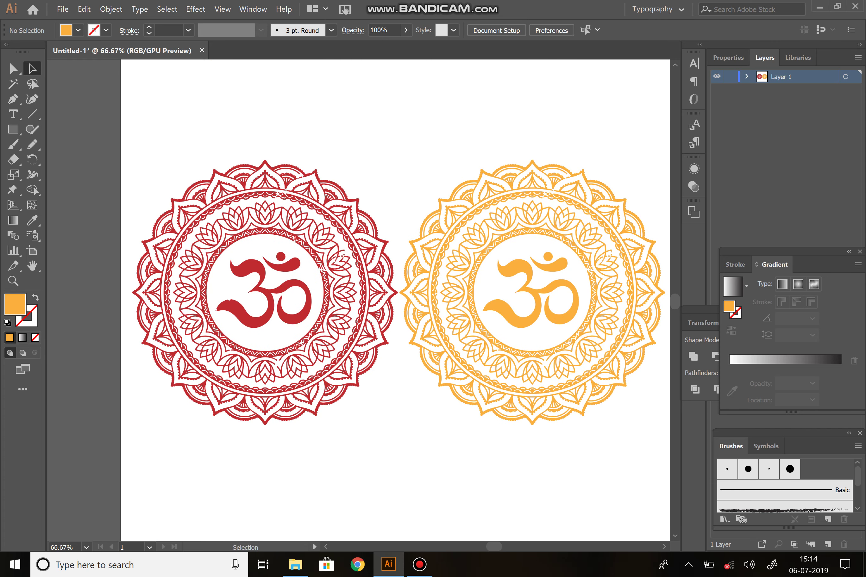
key(ctrl+minus)
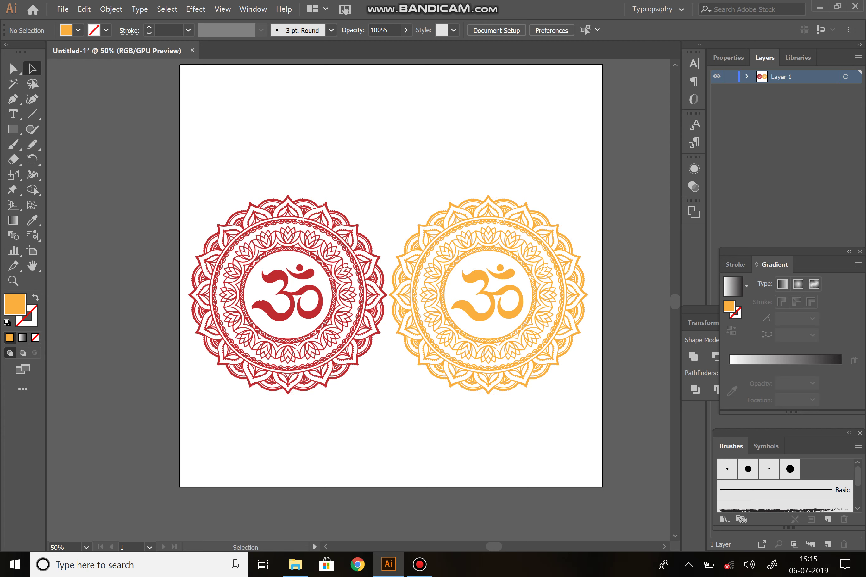
drag(227, 175, 522, 404)
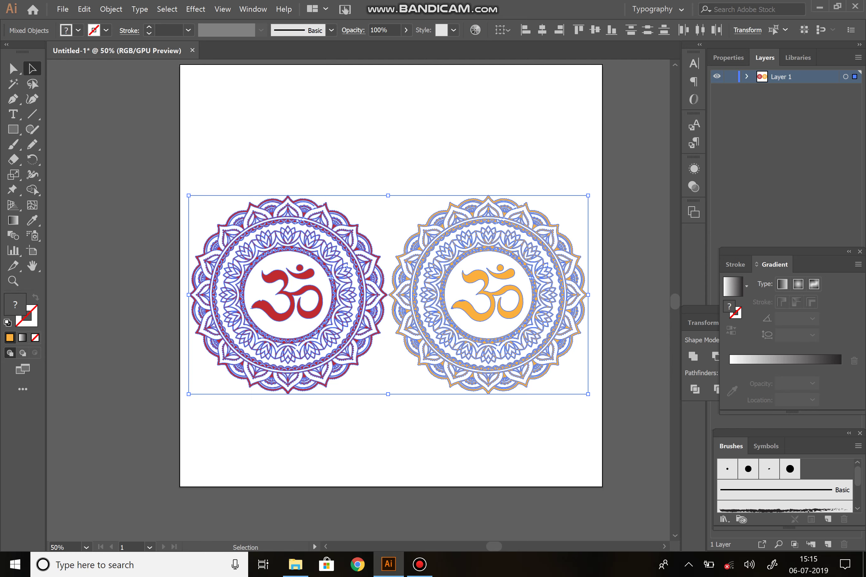
key(shift)
drag(589, 394, 564, 383)
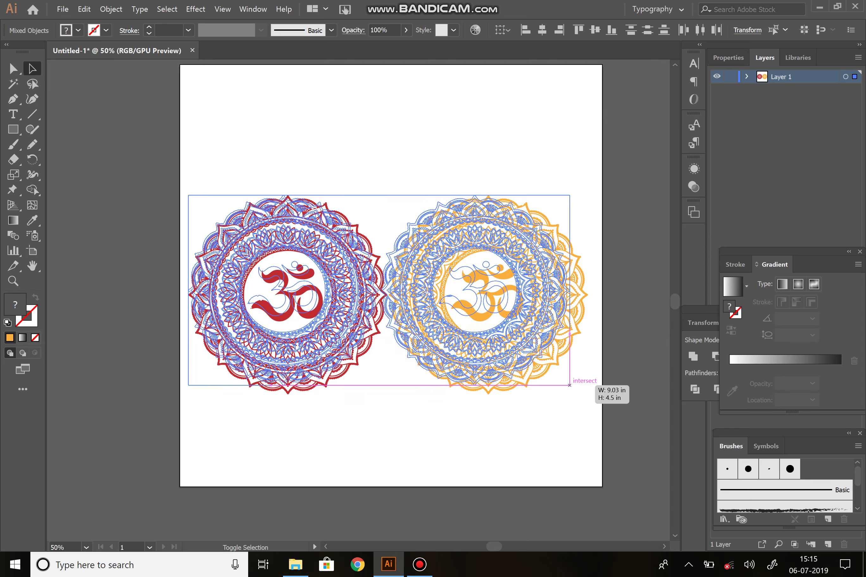
- Nudge both mandalas right, reselect them, and bring up the Bandicam window
key(shift+Right)
key(shift+Right)
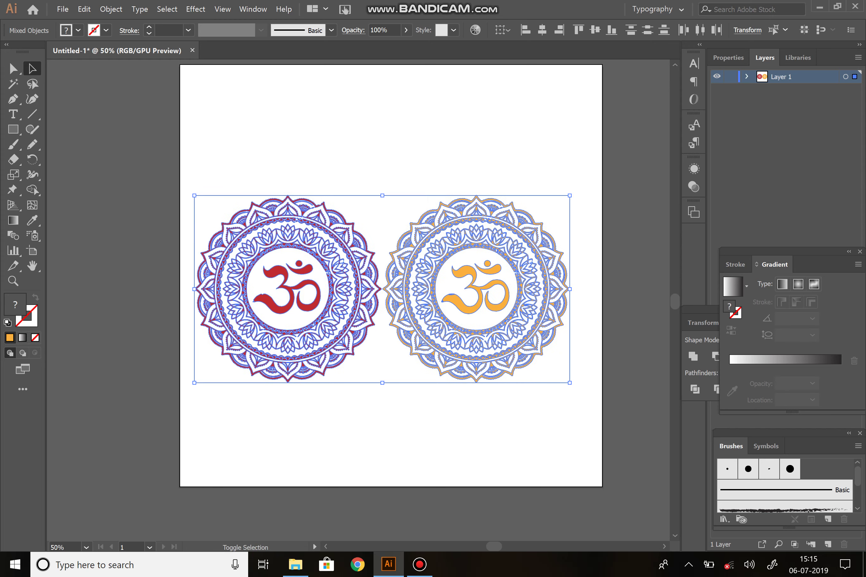
key(shift+Right)
key(shift+Right)
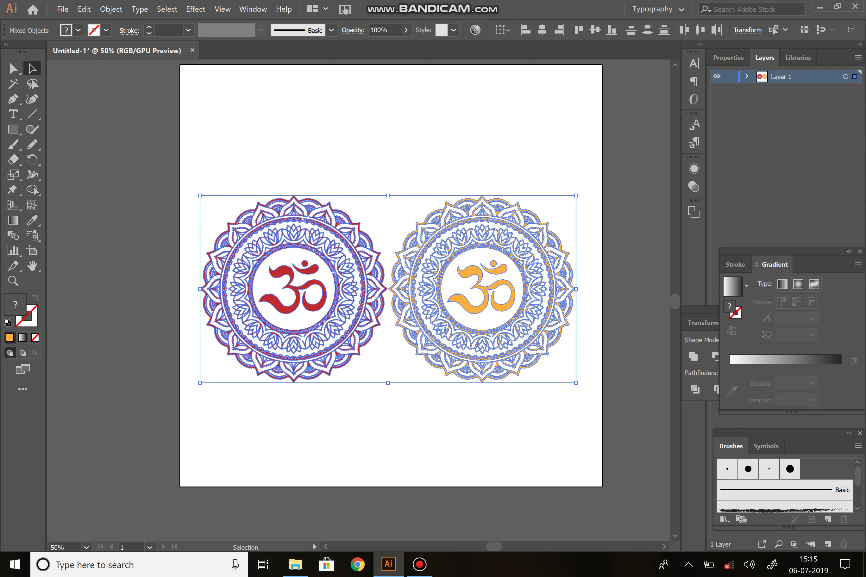
key(ctrl+shift+a)
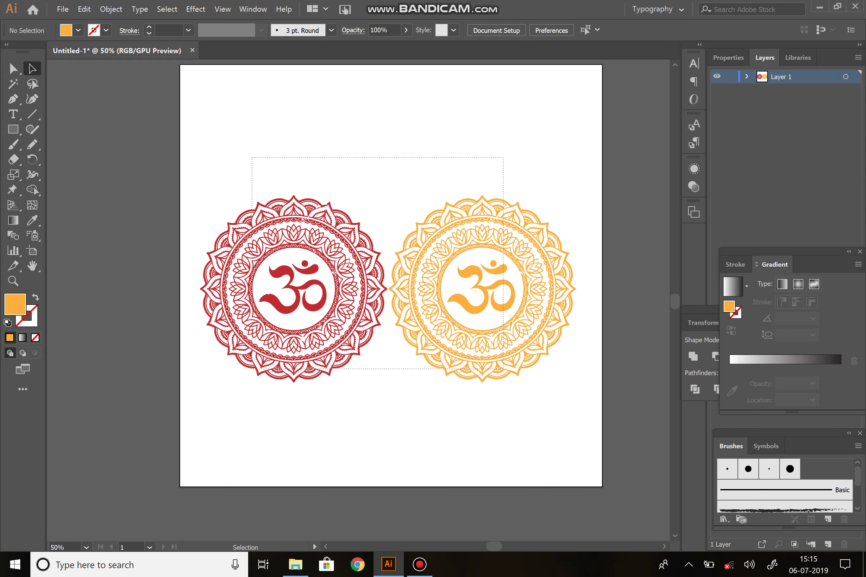
drag(252, 157, 504, 369)
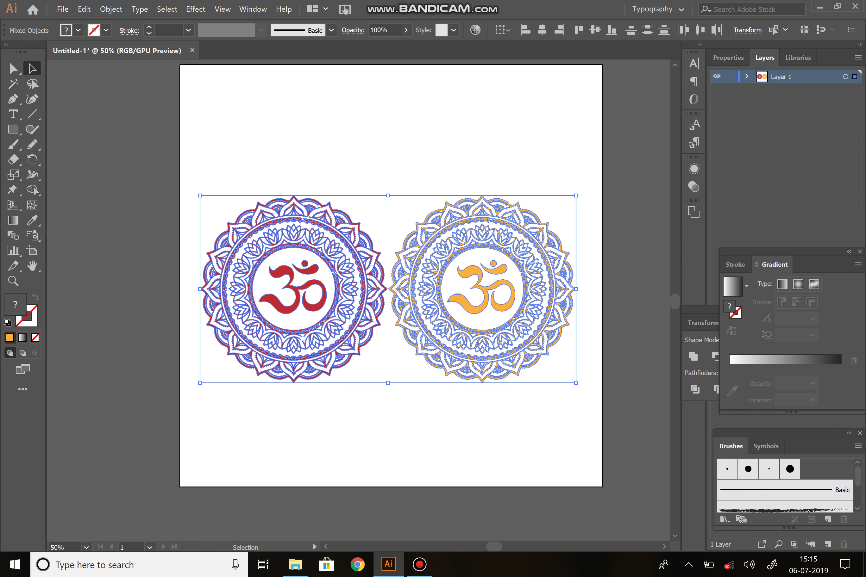
click(419, 564)
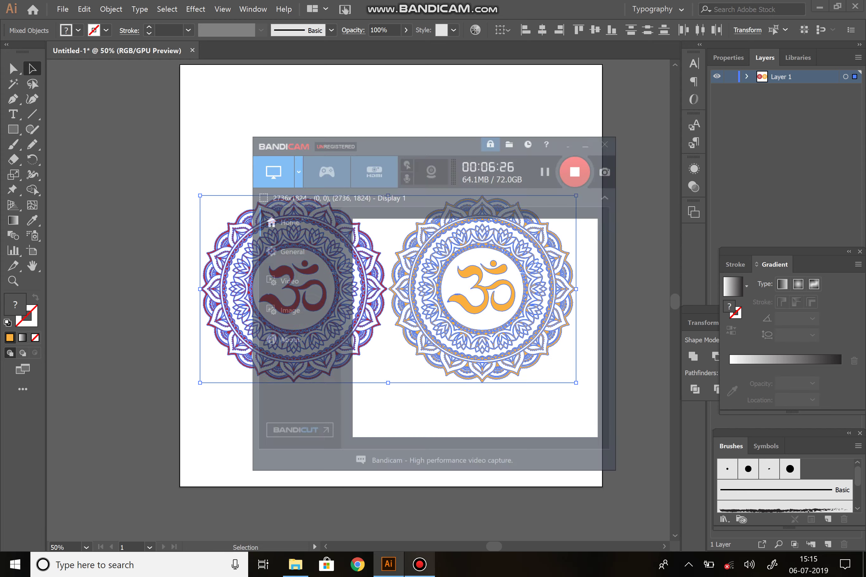